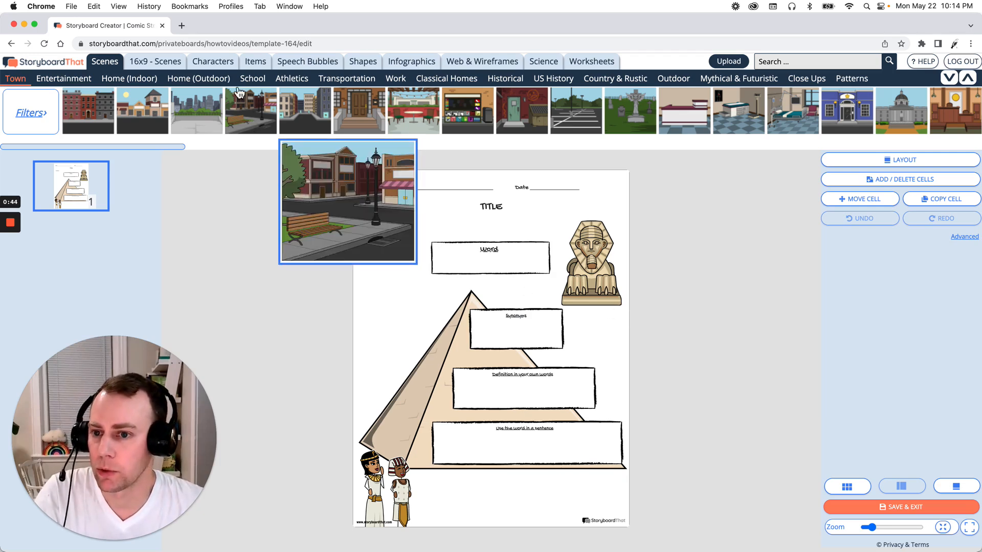
# - Add the jackal-headed Egyptian character from the Mythology characters to the worksheet, in the blank area beside the pyramid
pyautogui.click(214, 64)
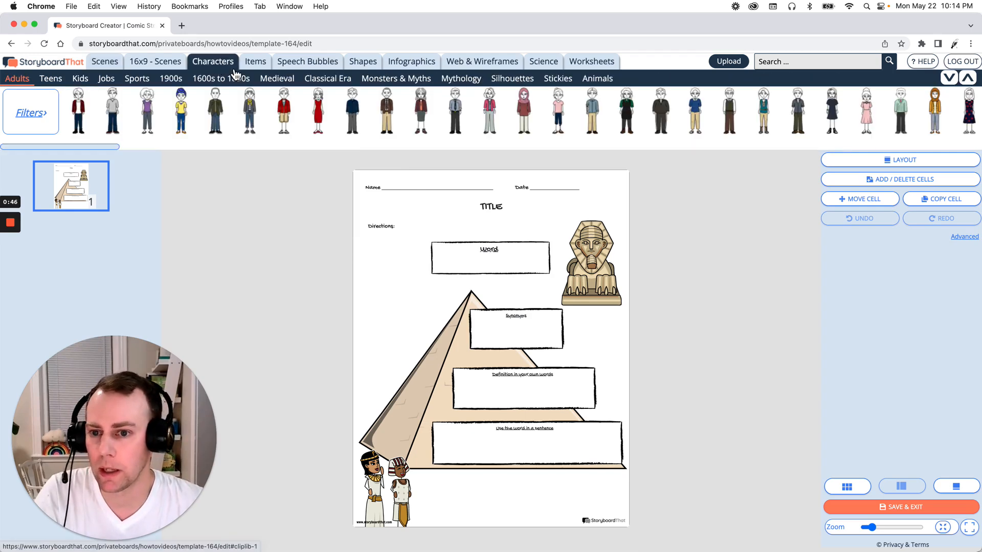
pyautogui.click(332, 82)
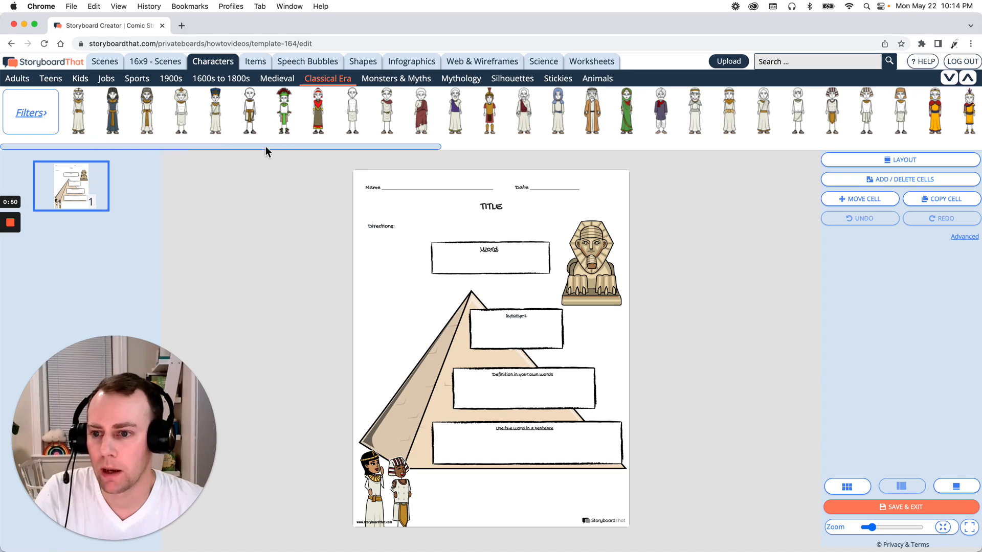
pyautogui.moveTo(302, 147)
pyautogui.mouseDown()
pyautogui.moveTo(322, 147)
pyautogui.moveTo(287, 144)
pyautogui.mouseUp()
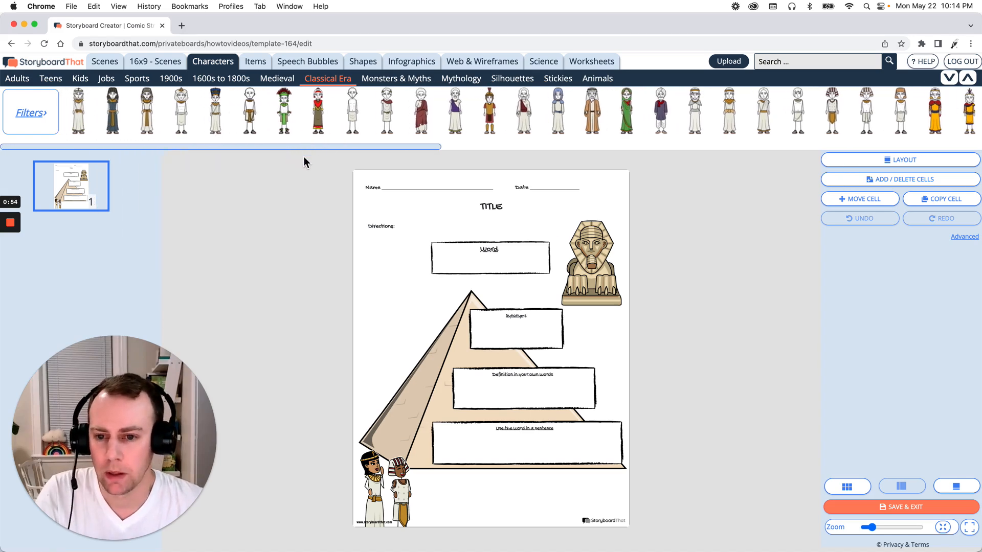
pyautogui.moveTo(348, 139)
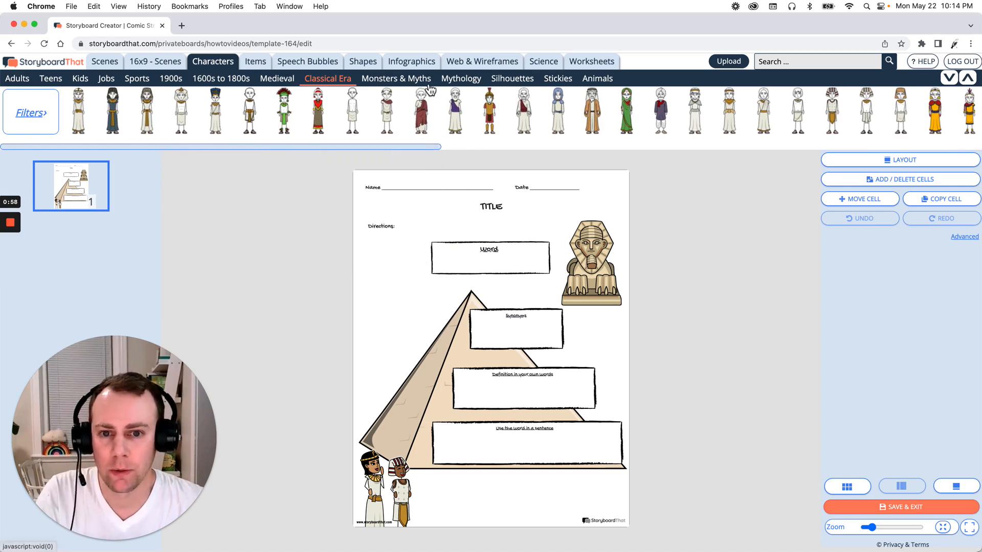
pyautogui.click(462, 81)
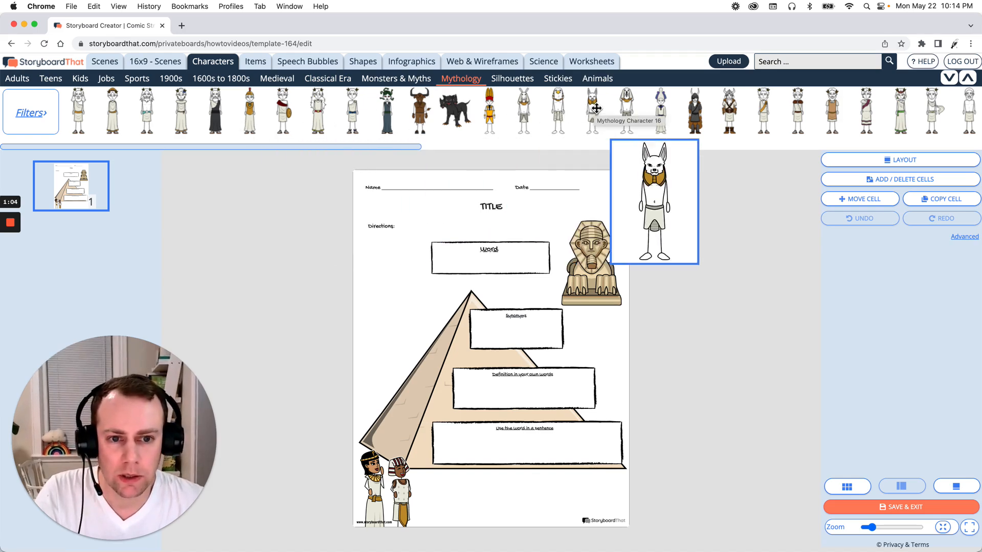
pyautogui.moveTo(597, 105); pyautogui.dragTo(389, 369)
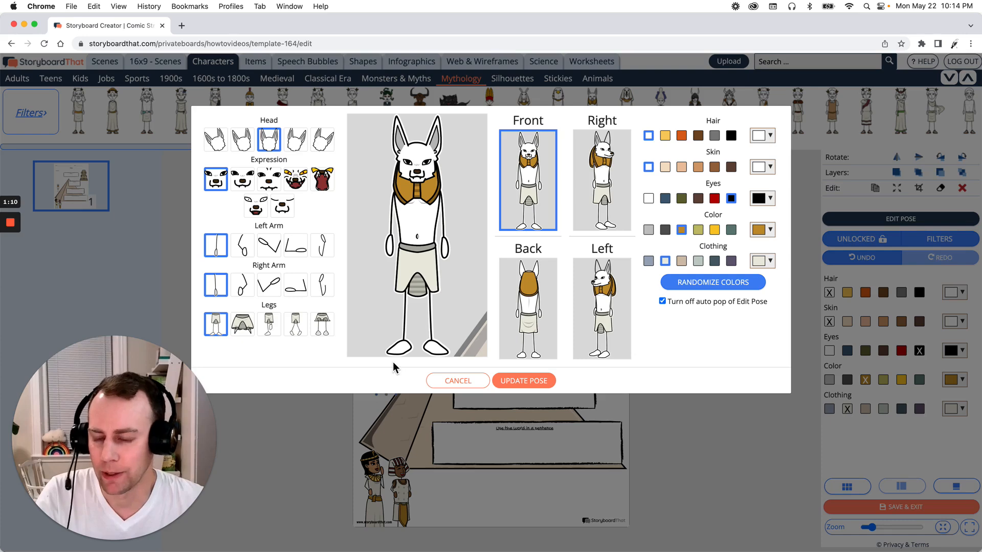
# - Pose the jackal-headed character facing left with both arms bent and hands at the hips
pyautogui.click(603, 320)
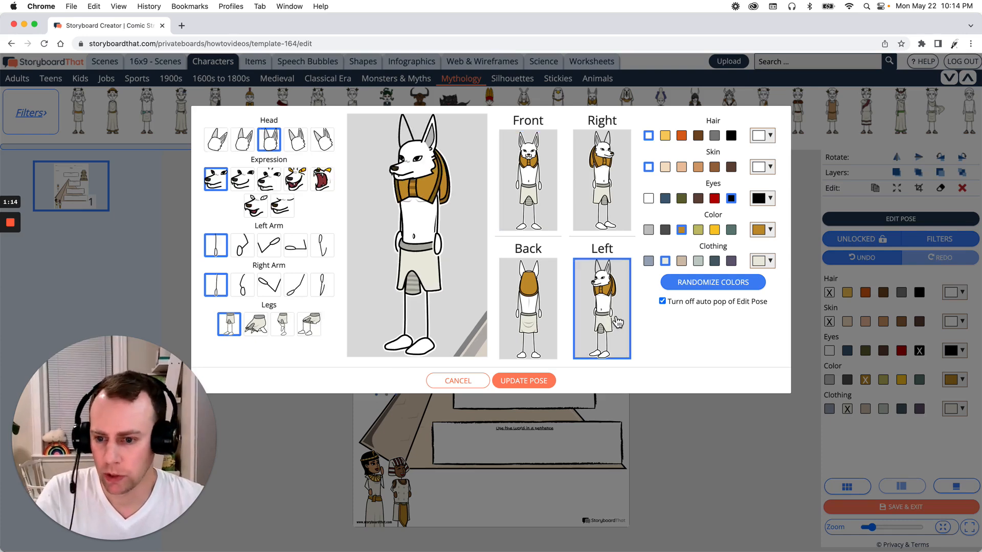
pyautogui.click(250, 250)
pyautogui.click(251, 290)
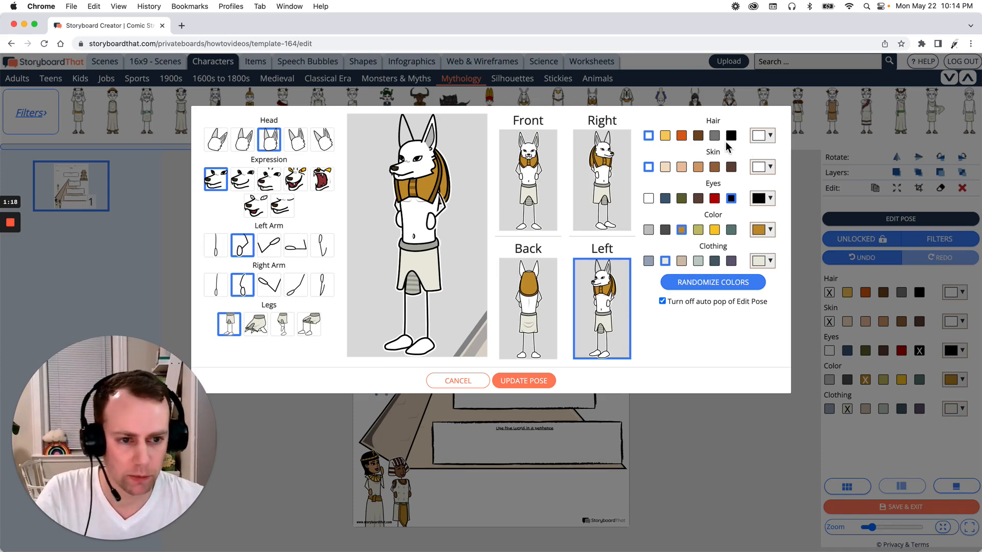
# - Color the jackal-headed character with brown hair, brown skin and an olive-green headdress, and apply the edited pose
pyautogui.click(716, 136)
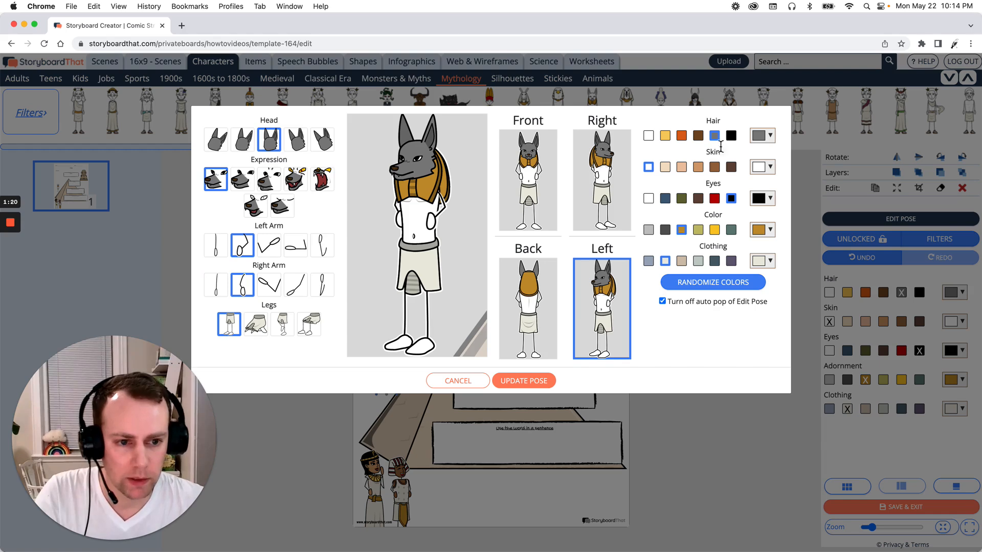
pyautogui.click(699, 135)
pyautogui.click(715, 167)
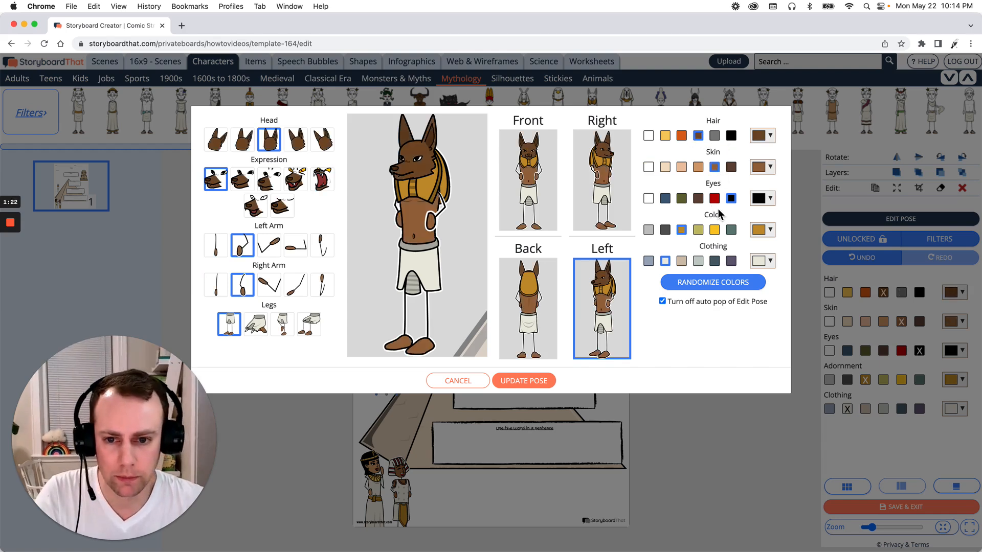
pyautogui.click(697, 231)
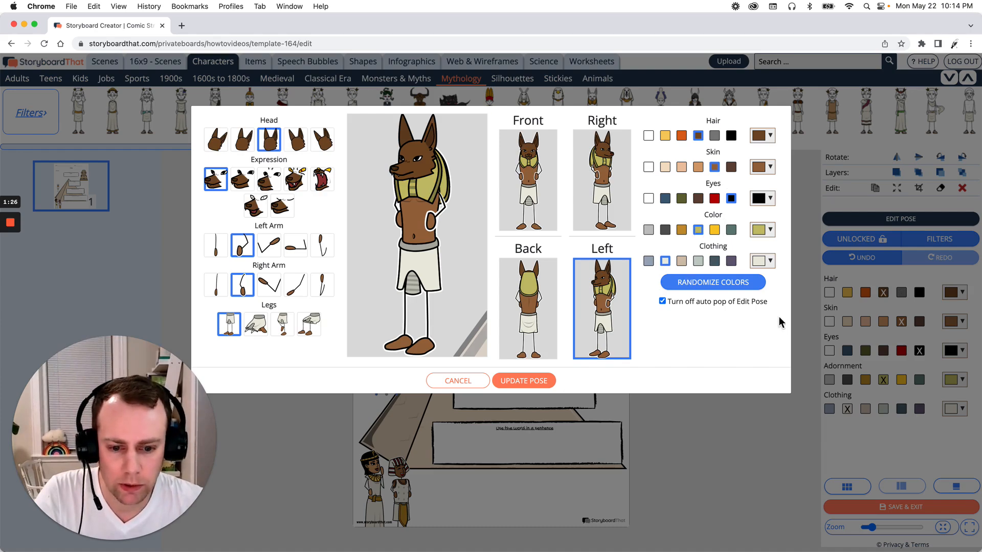
pyautogui.click(538, 381)
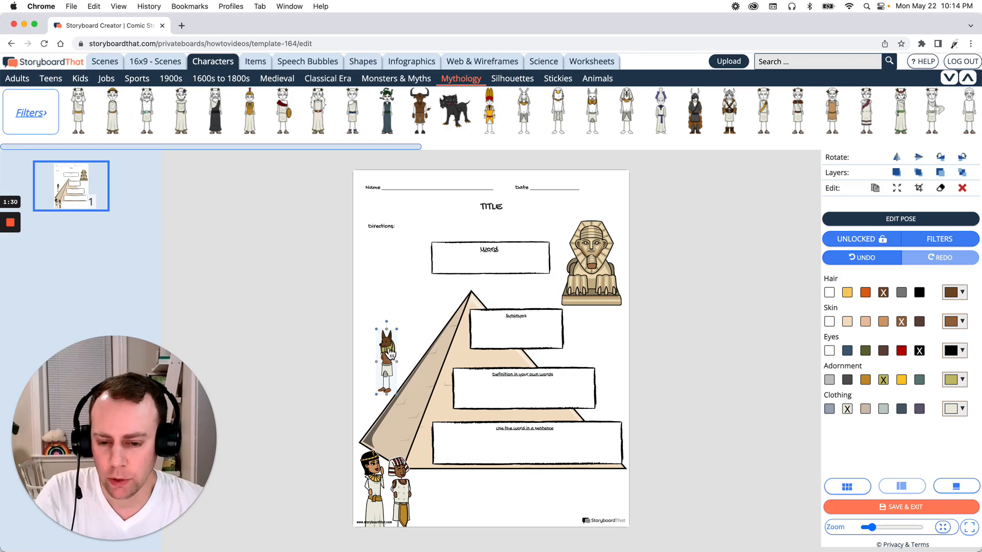
# - Enlarge the jackal-headed character slightly and place it in the lower-right corner of the worksheet
pyautogui.moveTo(390, 353); pyautogui.dragTo(399, 327)
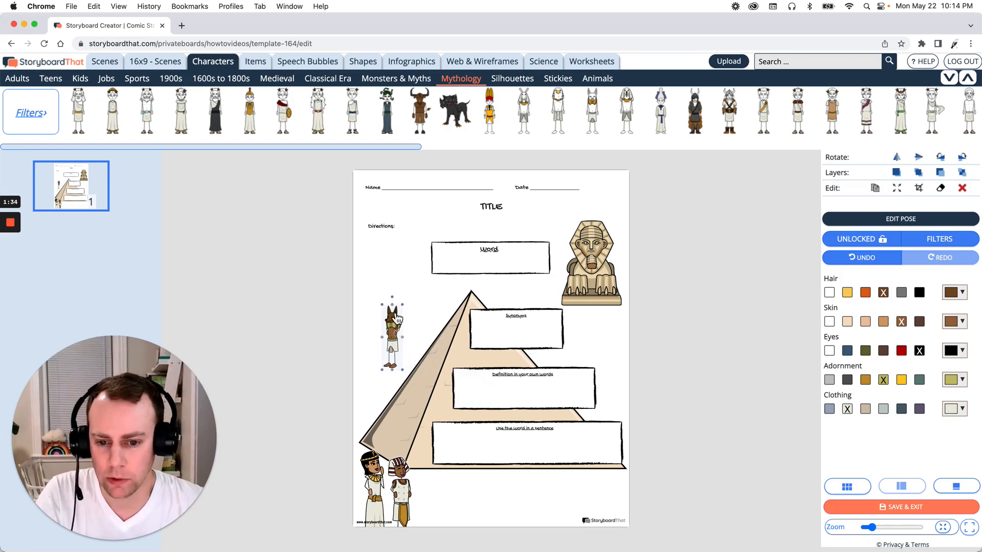
pyautogui.moveTo(403, 304); pyautogui.dragTo(615, 472)
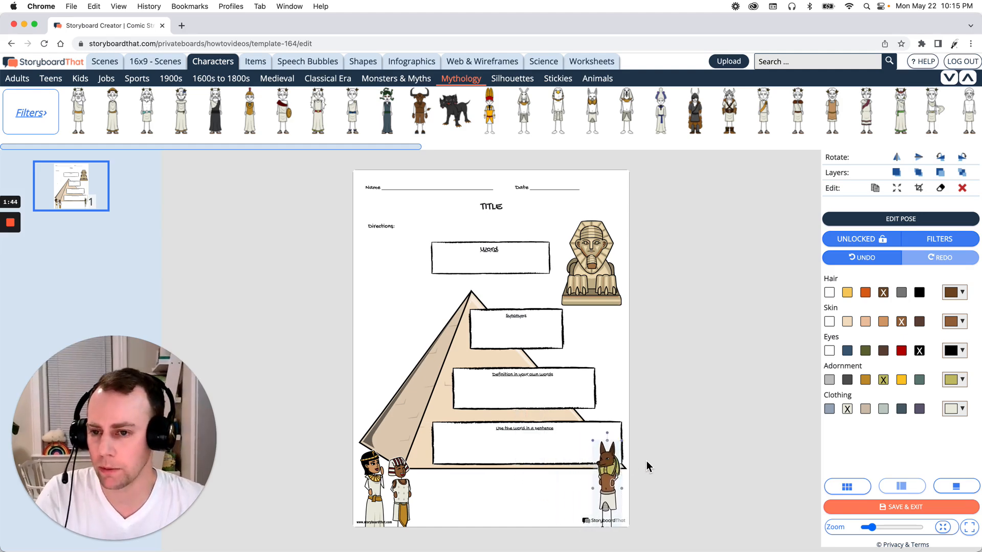
# - Search the art library for "Egypt" and add the golden pharaoh statue beside the jackal-headed character
pyautogui.click(263, 69)
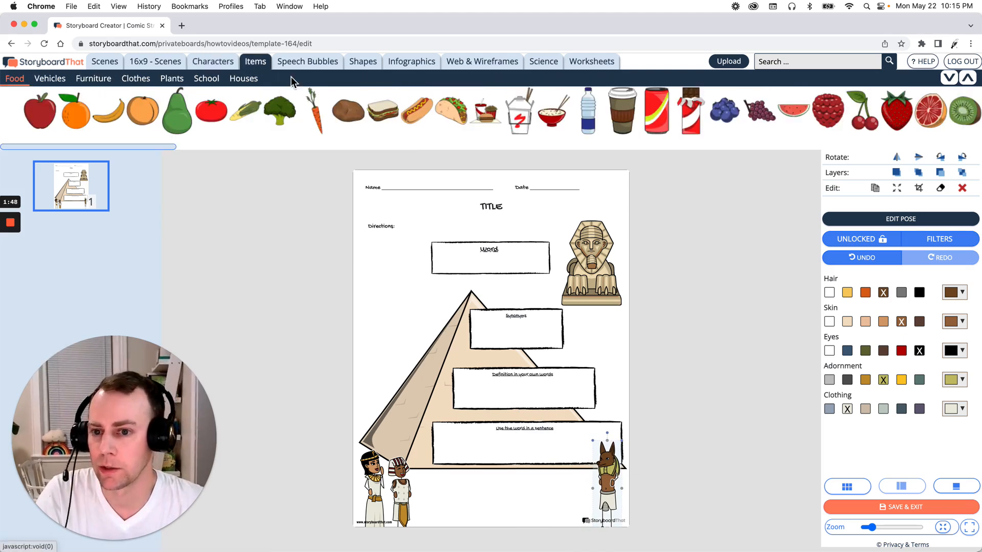
pyautogui.click(783, 64)
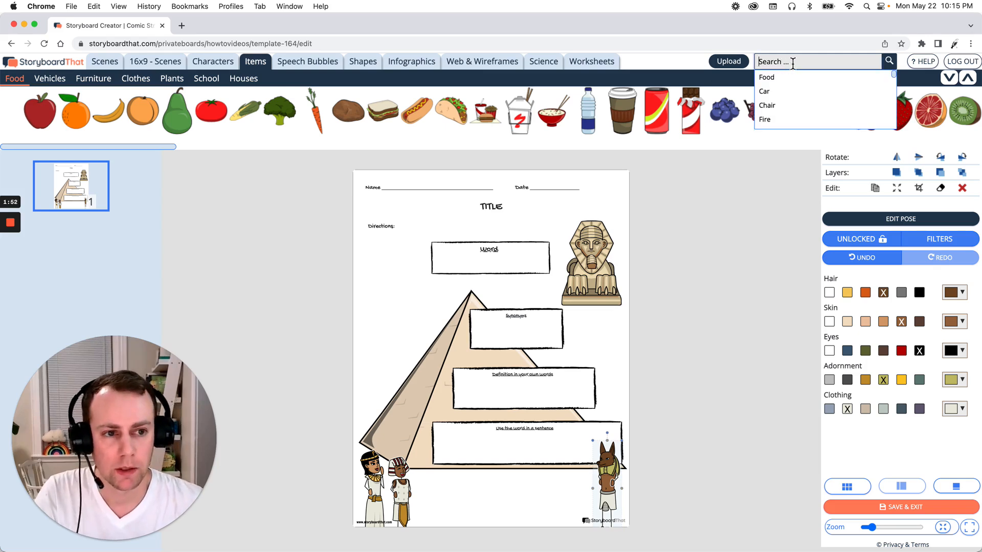
pyautogui.write('Egypt')
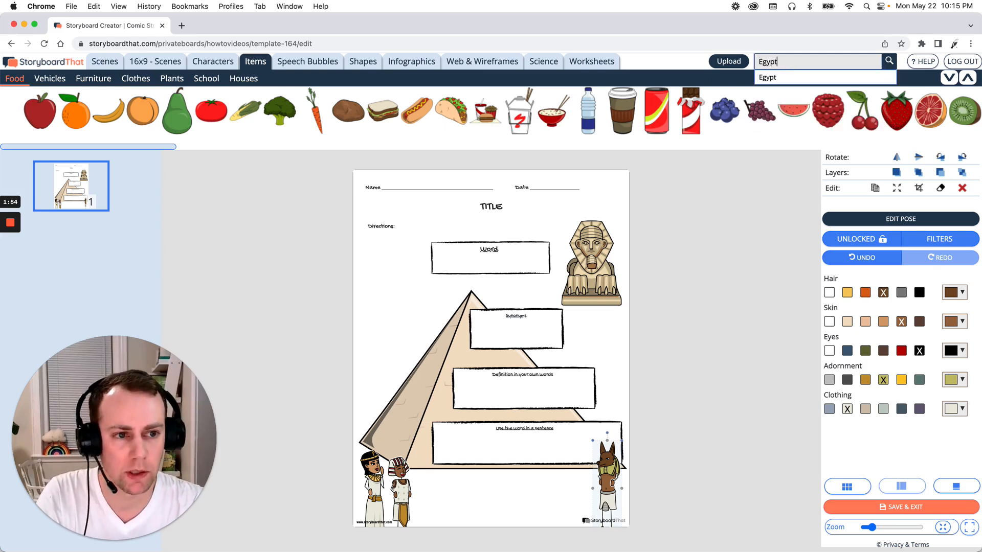
pyautogui.press('Return')
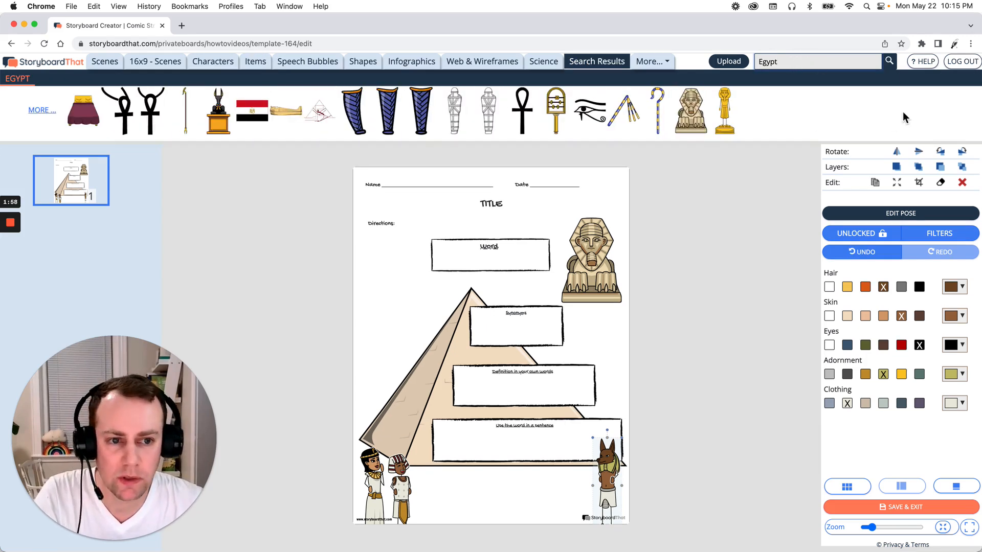
pyautogui.moveTo(719, 98)
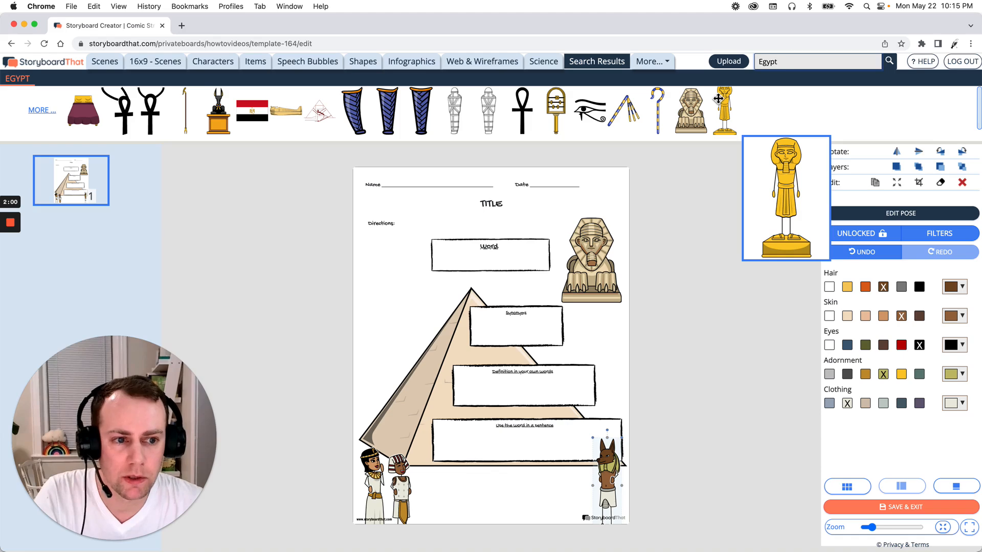
pyautogui.moveTo(725, 98); pyautogui.dragTo(580, 472)
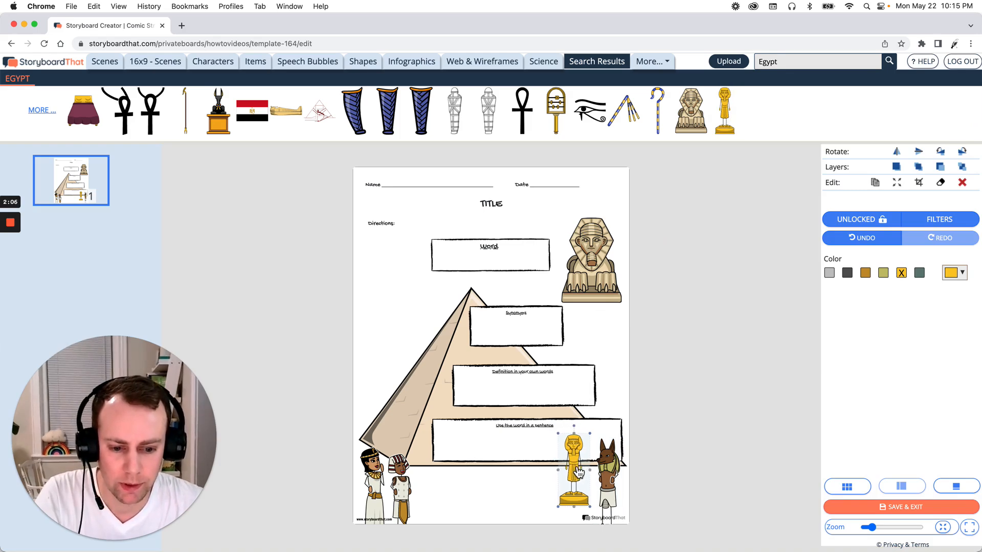
# - Shrink the golden statue slightly and move it closer to the jackal-headed character
pyautogui.moveTo(559, 434); pyautogui.dragTo(563, 445)
pyautogui.moveTo(581, 482); pyautogui.dragTo(588, 484)
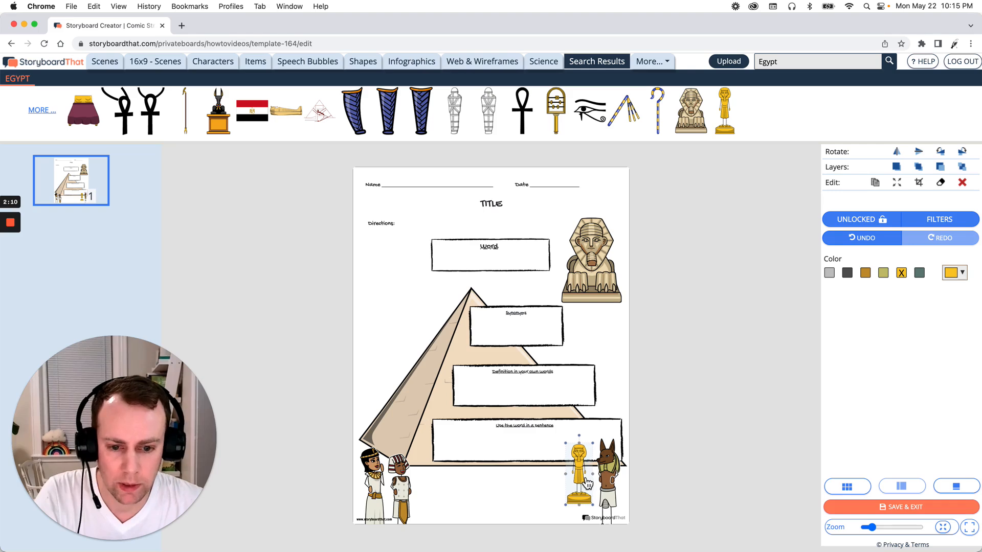
pyautogui.click(672, 449)
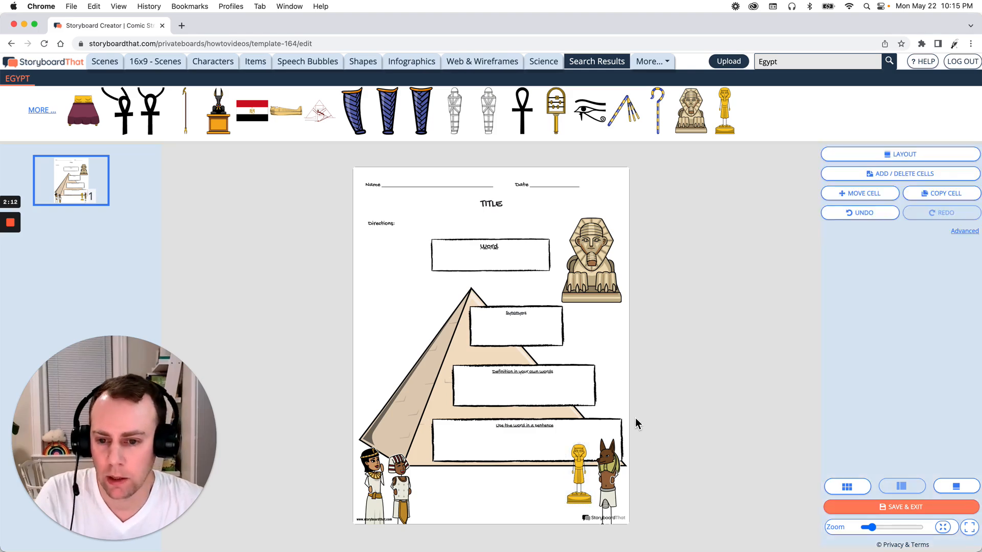
# - Try progressively darker colors on the pyramid, ending with the medium brown
pyautogui.click(421, 389)
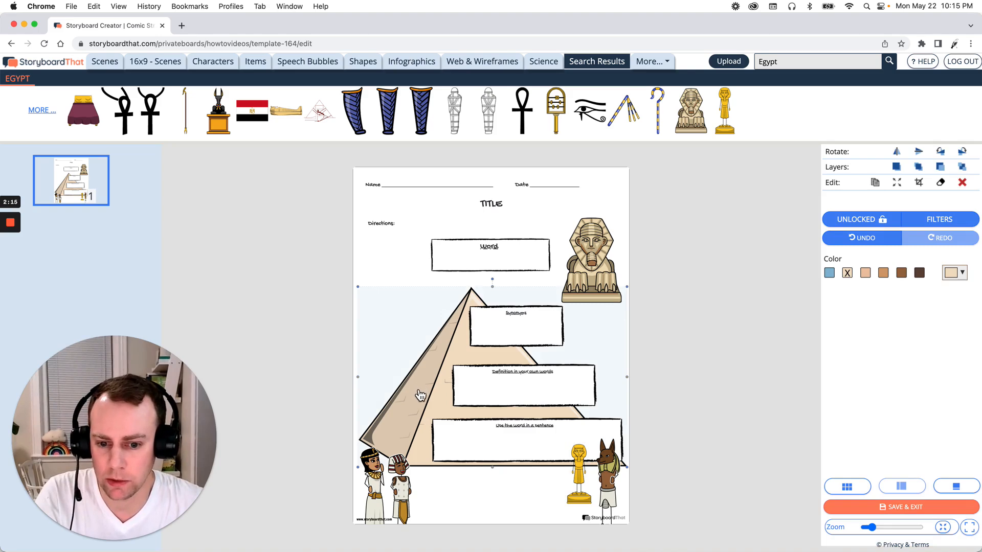
pyautogui.click(869, 275)
pyautogui.click(885, 274)
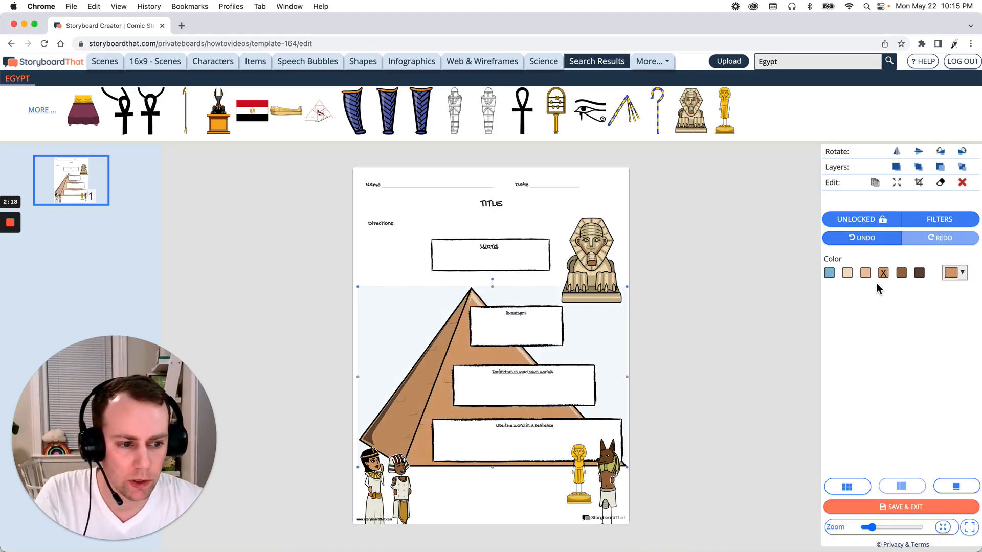
pyautogui.click(902, 274)
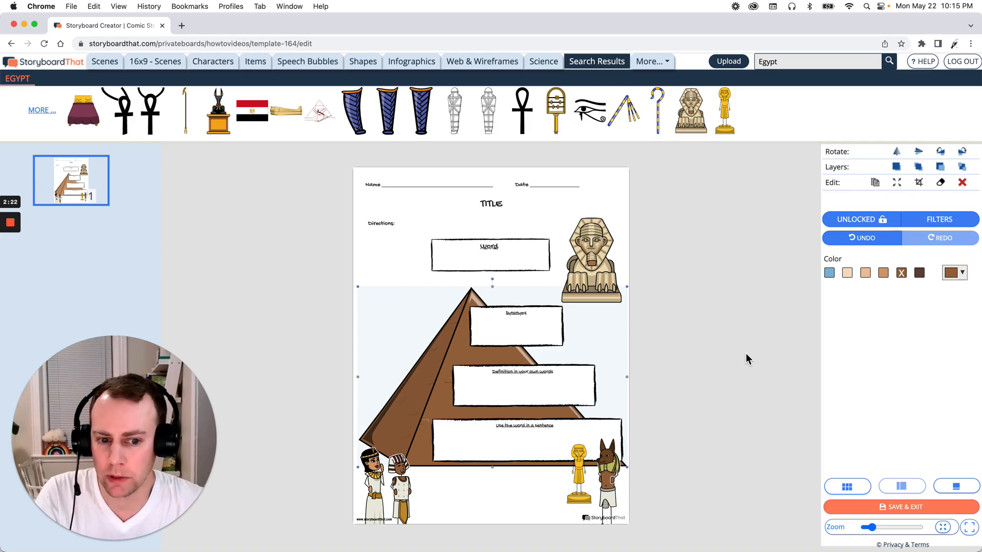
# - Delete the pyramid and the sphinx image from the worksheet
pyautogui.click(962, 183)
pyautogui.click(590, 249)
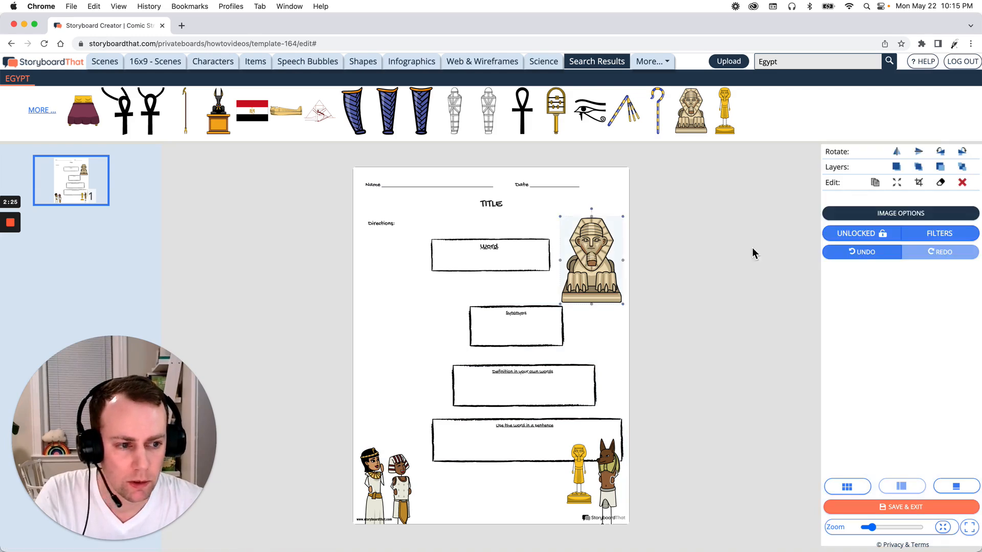
pyautogui.click(962, 184)
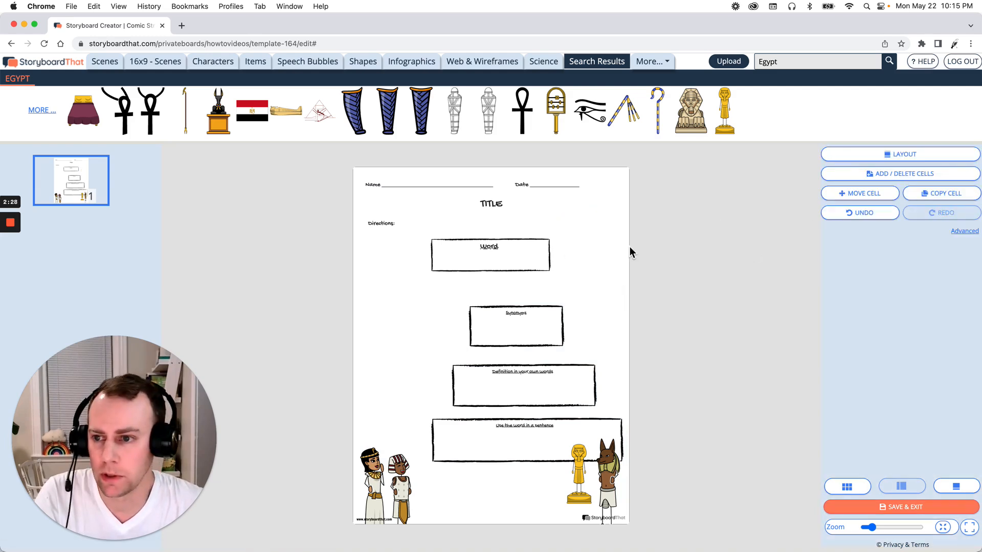
# - Filter the Historical scenes by Landmarks and add the sphinx-and-pyramids scene to the worksheet
pyautogui.click(103, 62)
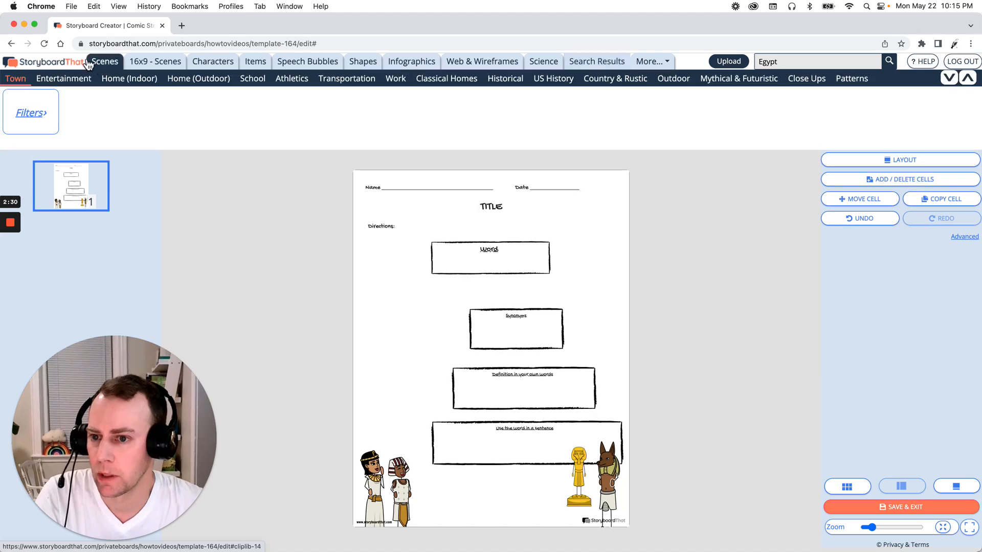
pyautogui.click(506, 85)
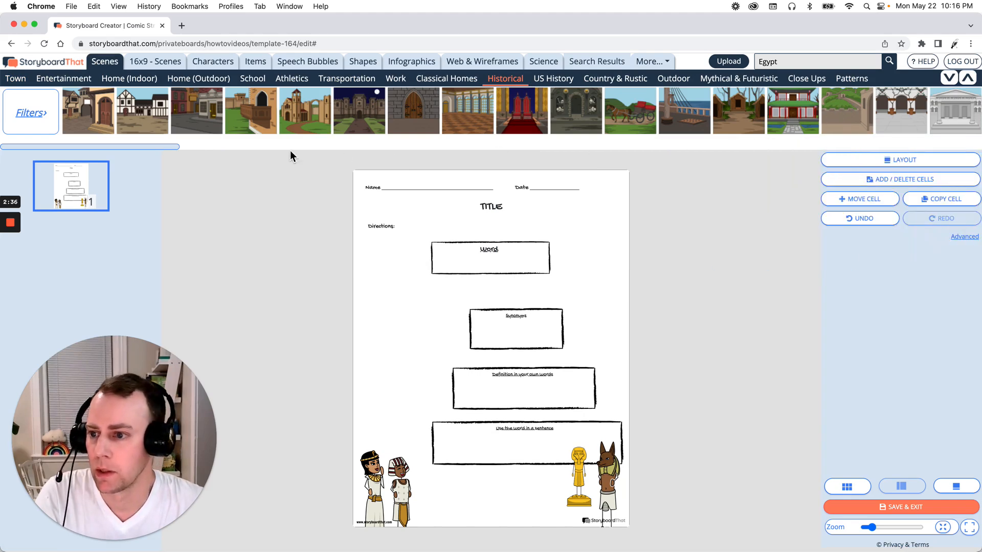
pyautogui.click(45, 117)
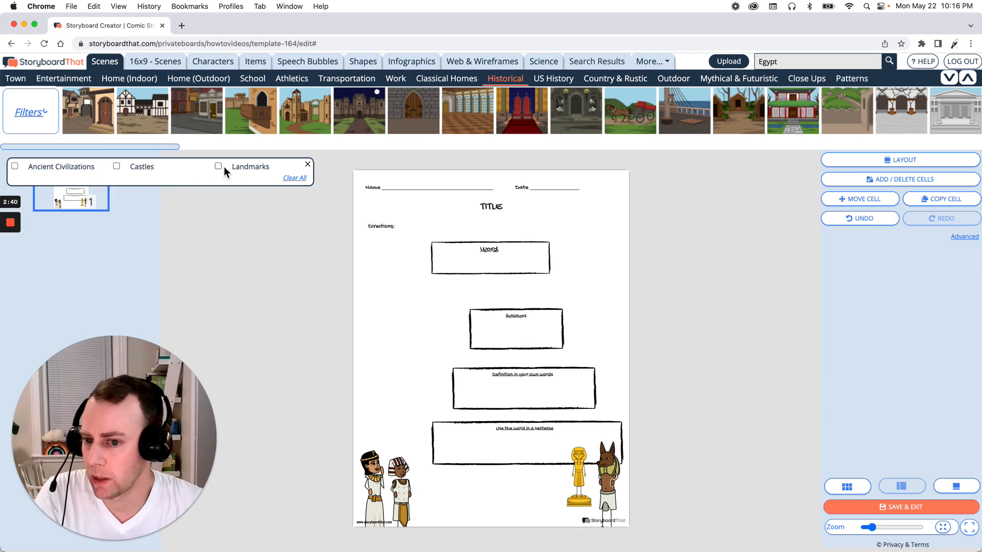
pyautogui.click(218, 166)
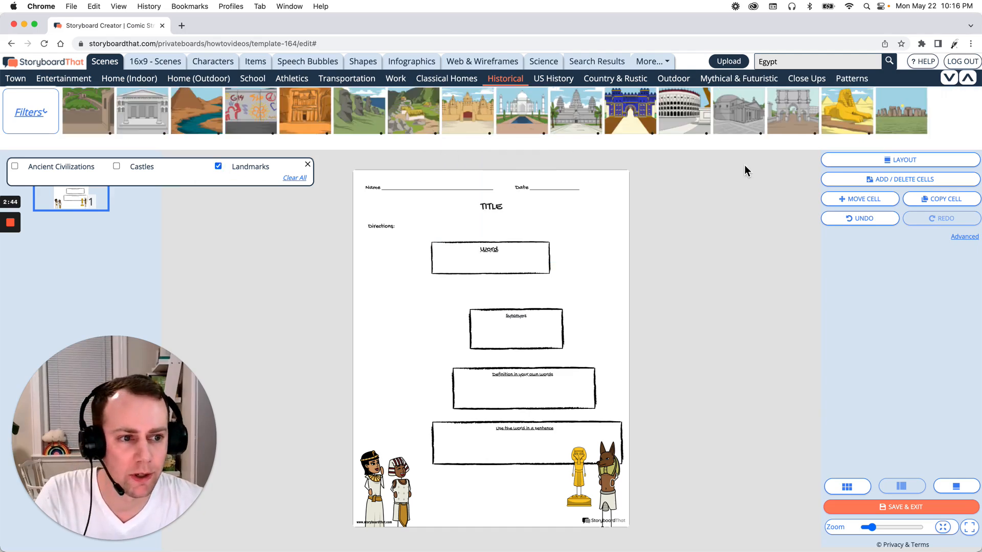
pyautogui.moveTo(845, 129)
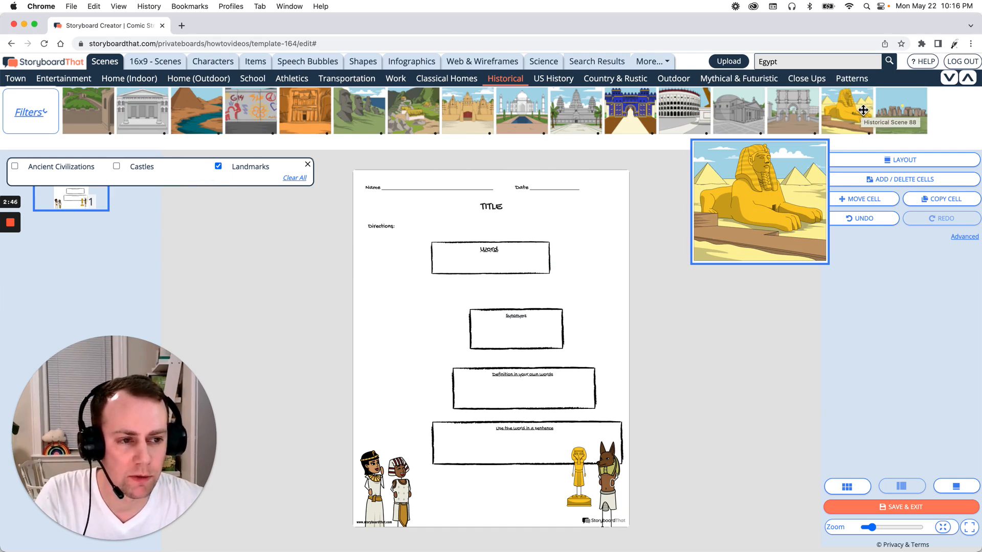
pyautogui.moveTo(862, 105); pyautogui.dragTo(426, 376)
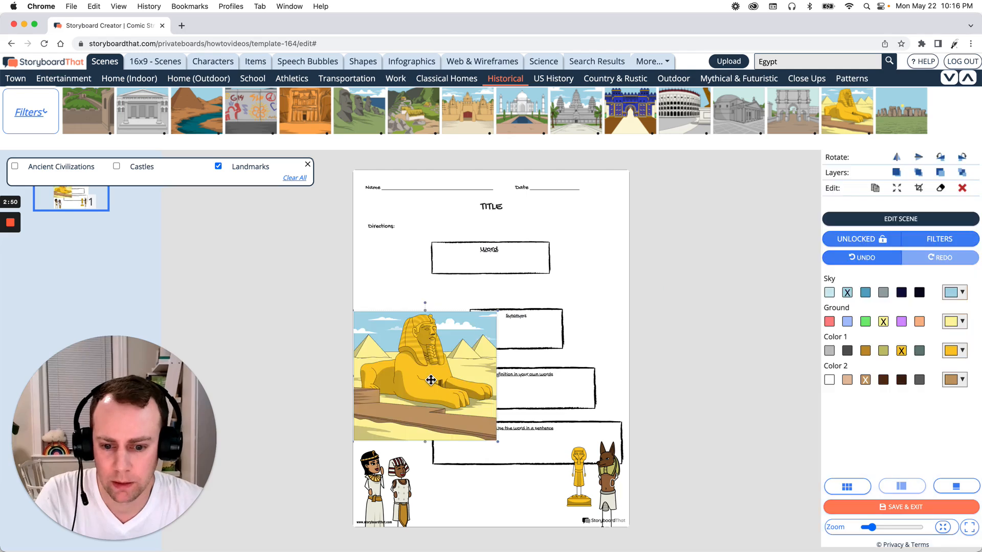
# - Stretch the sphinx scene proportionally to the page width and place it behind the boxes and characters along the page's lower edge
pyautogui.click(897, 188)
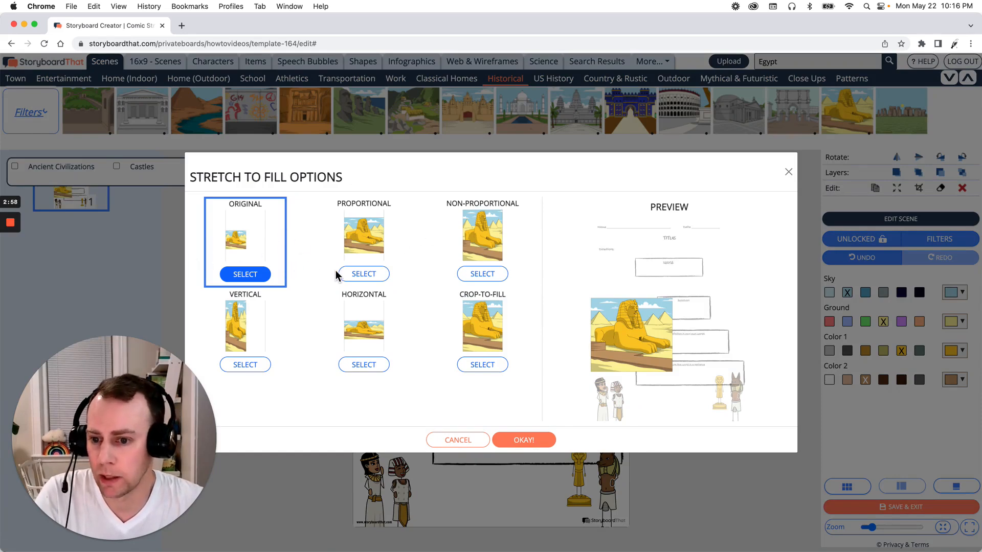
pyautogui.click(368, 276)
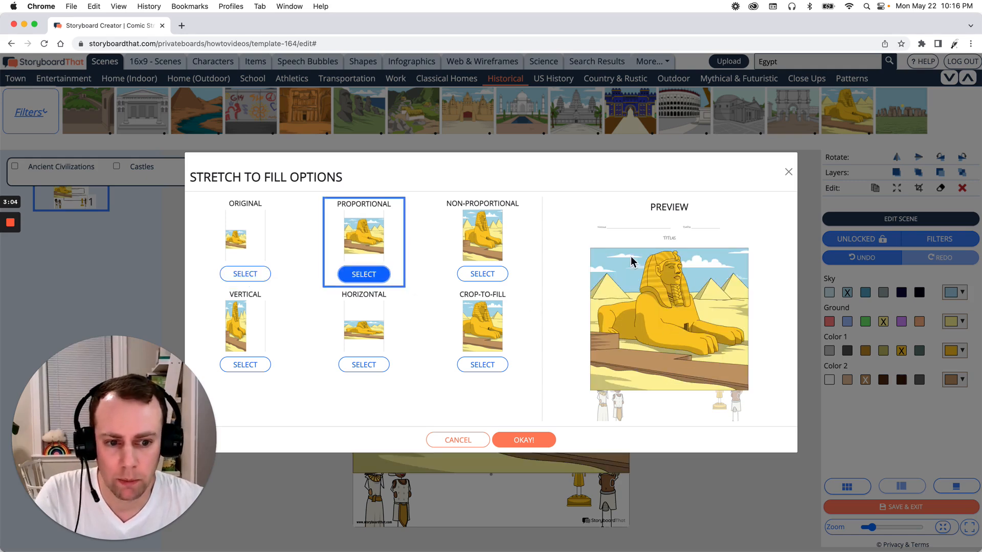
pyautogui.click(526, 440)
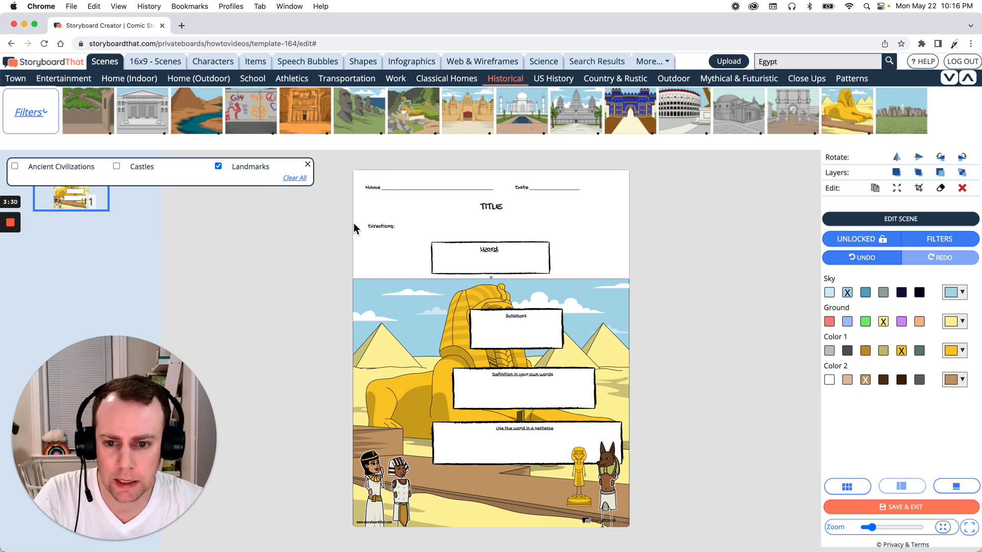
# - Add the solid dark blue pattern from the Patterns scenes to the upper part of the worksheet
pyautogui.moveTo(130, 92)
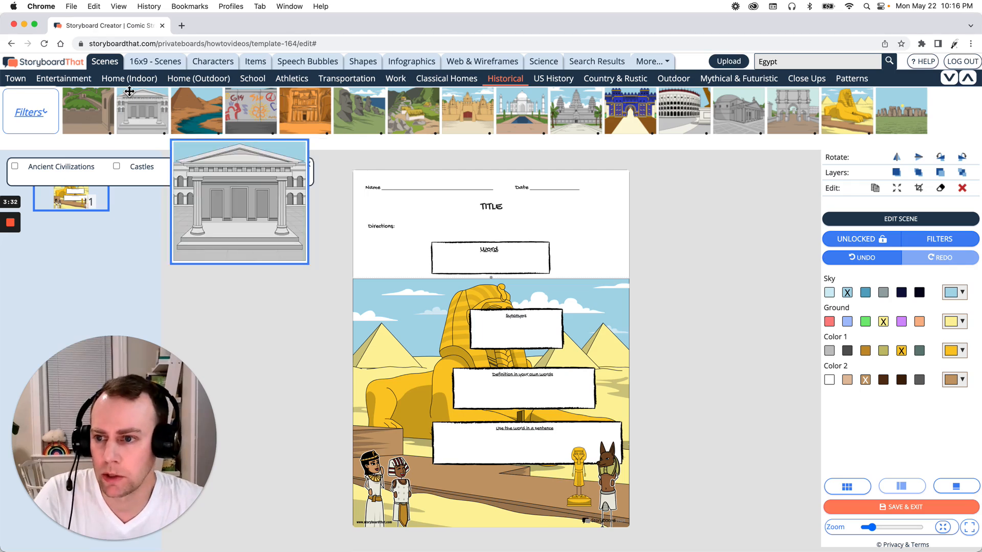
pyautogui.click(866, 85)
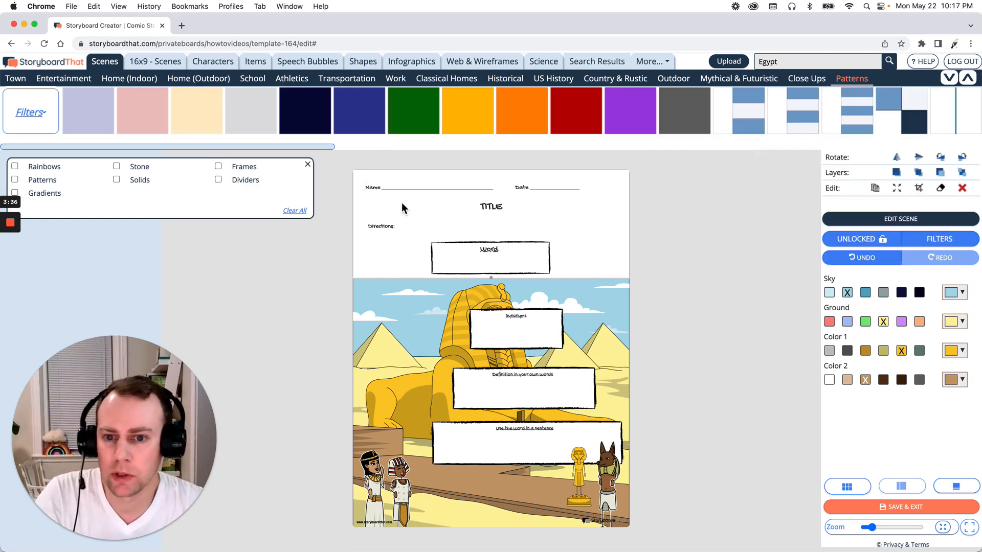
pyautogui.moveTo(362, 101)
pyautogui.moveTo(361, 105); pyautogui.dragTo(400, 224)
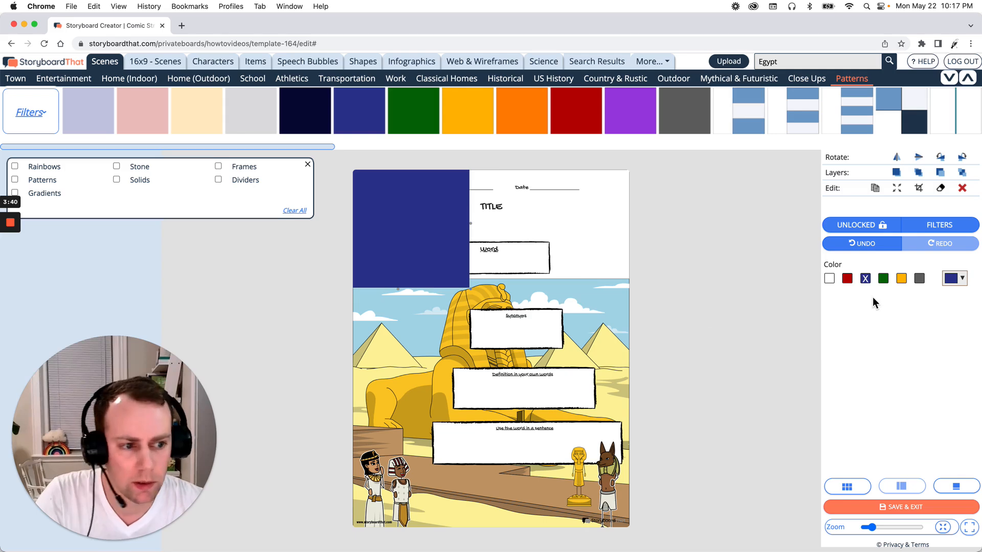
# - Stretch the dark blue pattern non-proportionally to fill the page and send it behind everything else
pyautogui.click(914, 194)
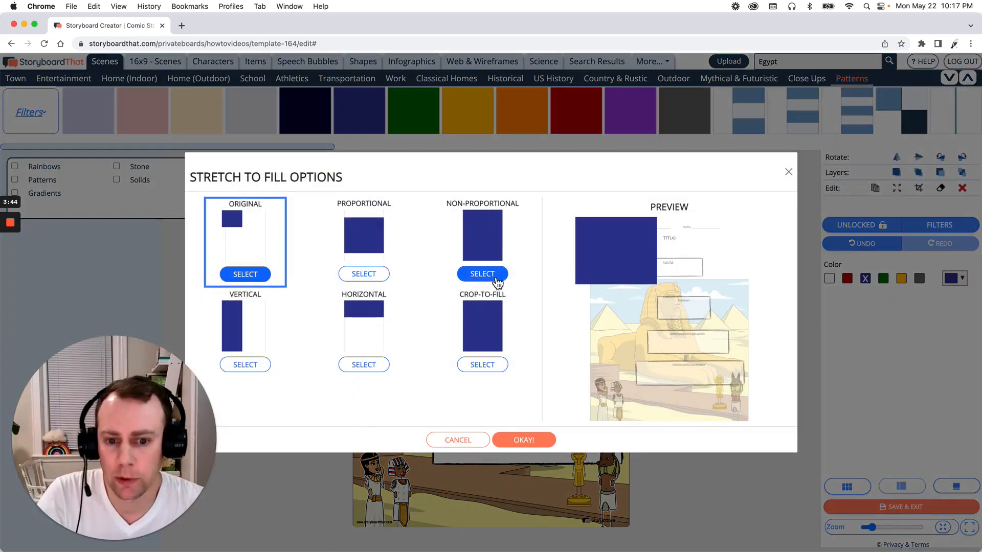
pyautogui.click(494, 278)
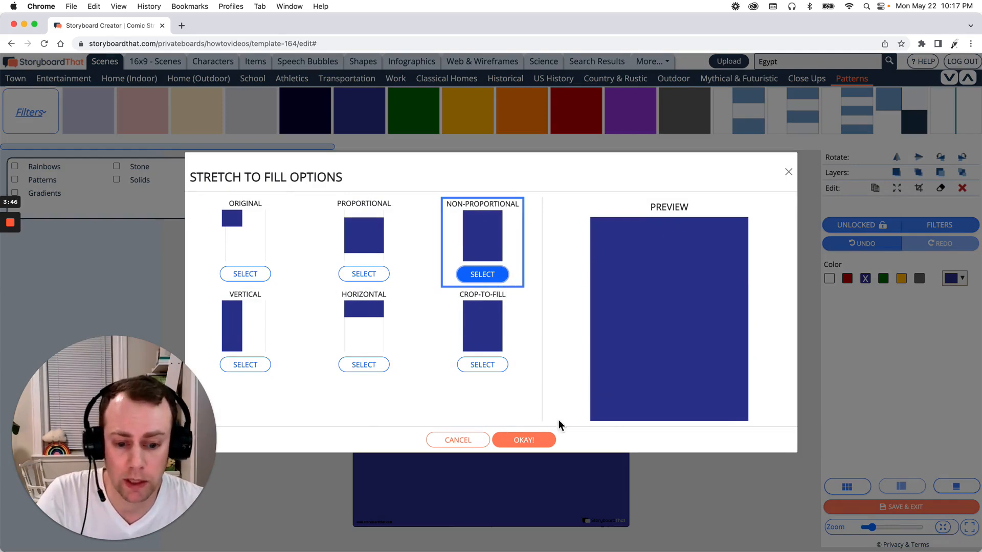
pyautogui.click(539, 444)
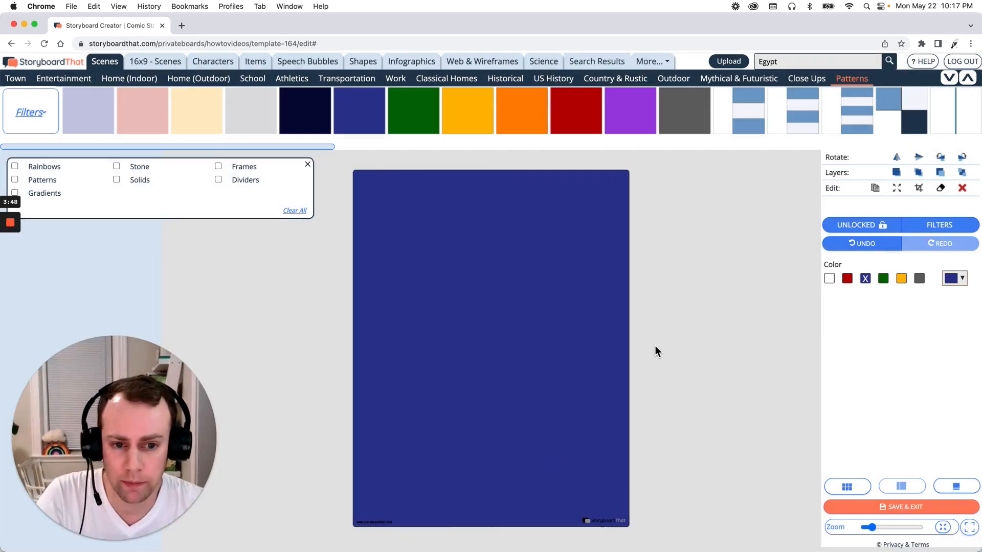
pyautogui.click(962, 174)
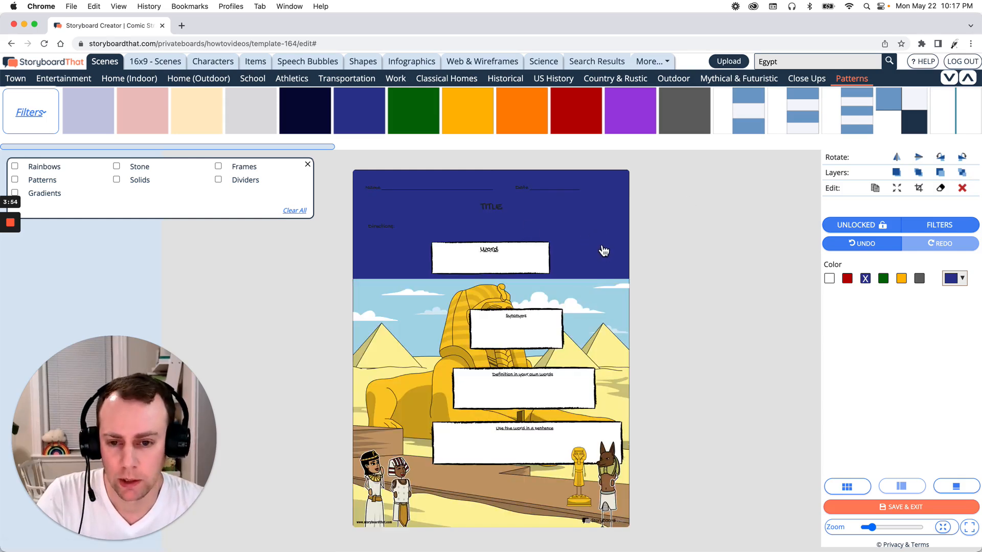
# - Recolor the dark blue background with the light blue used for the sphinx scene's sky
pyautogui.click(616, 303)
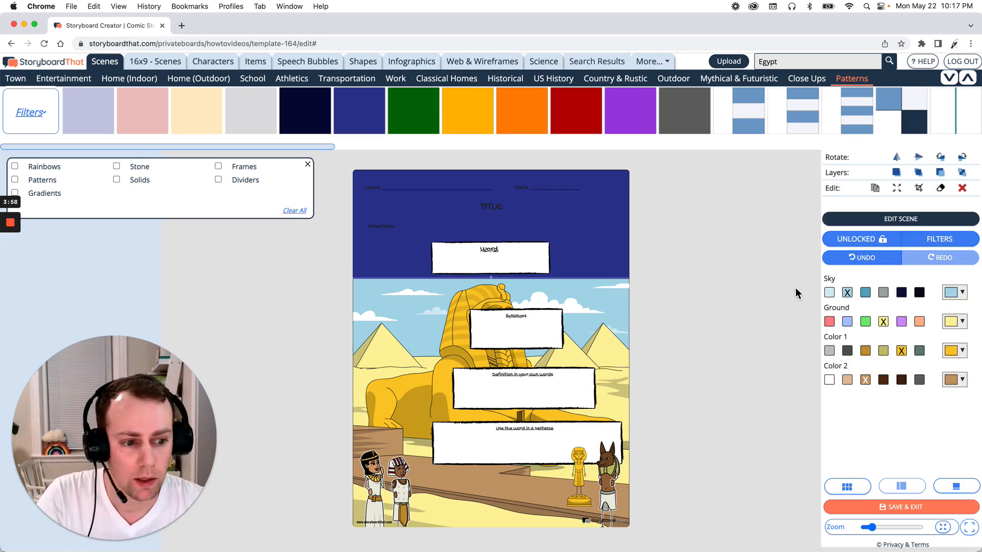
pyautogui.click(951, 294)
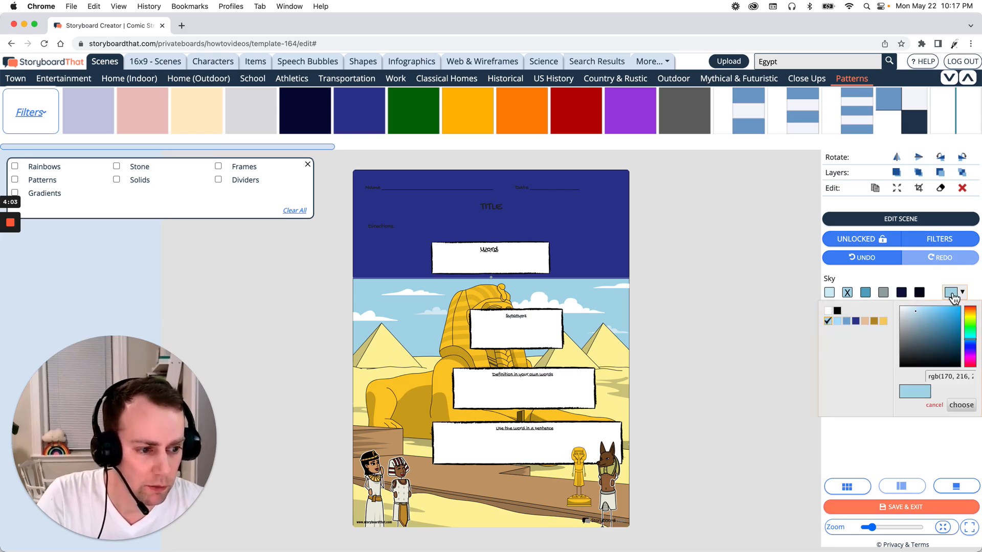
pyautogui.click(959, 405)
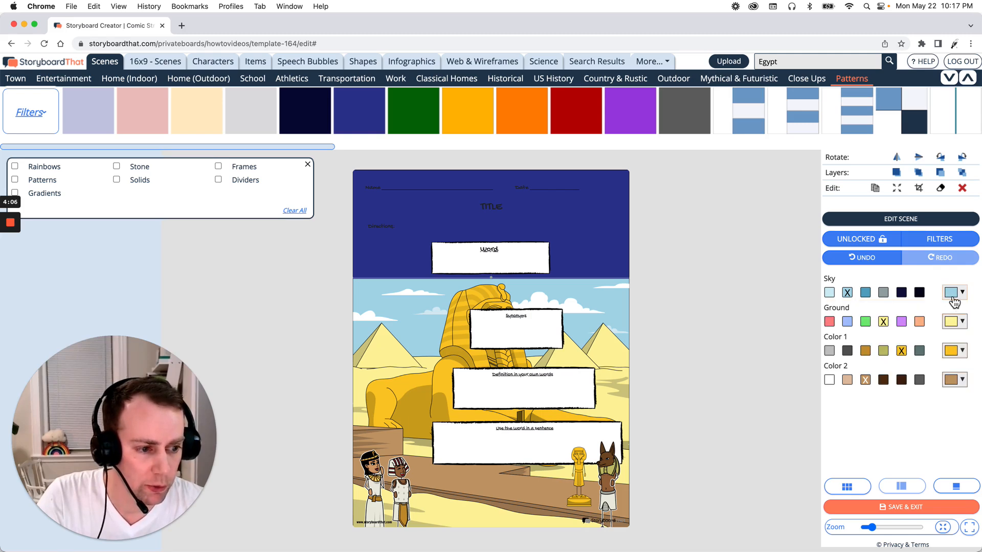
pyautogui.click(953, 301)
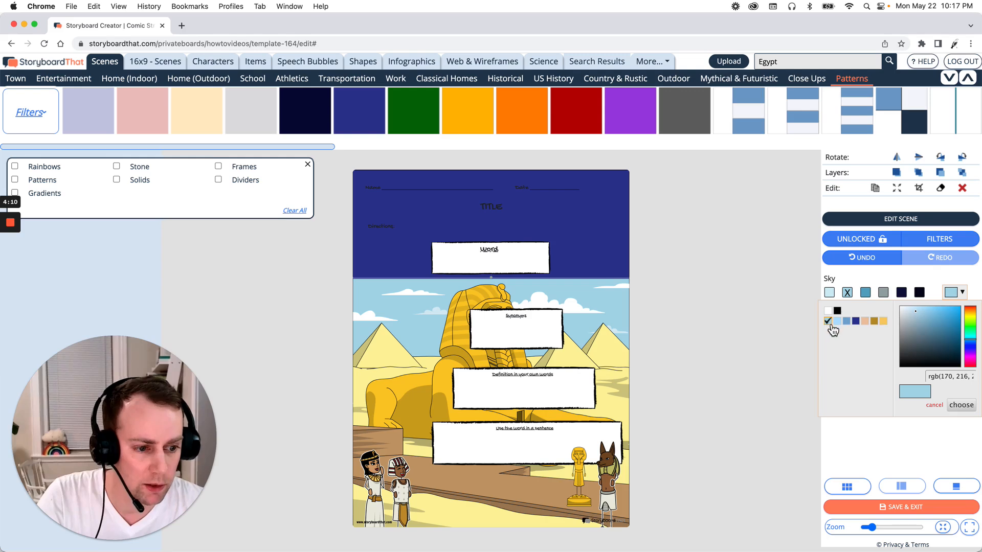
pyautogui.click(630, 252)
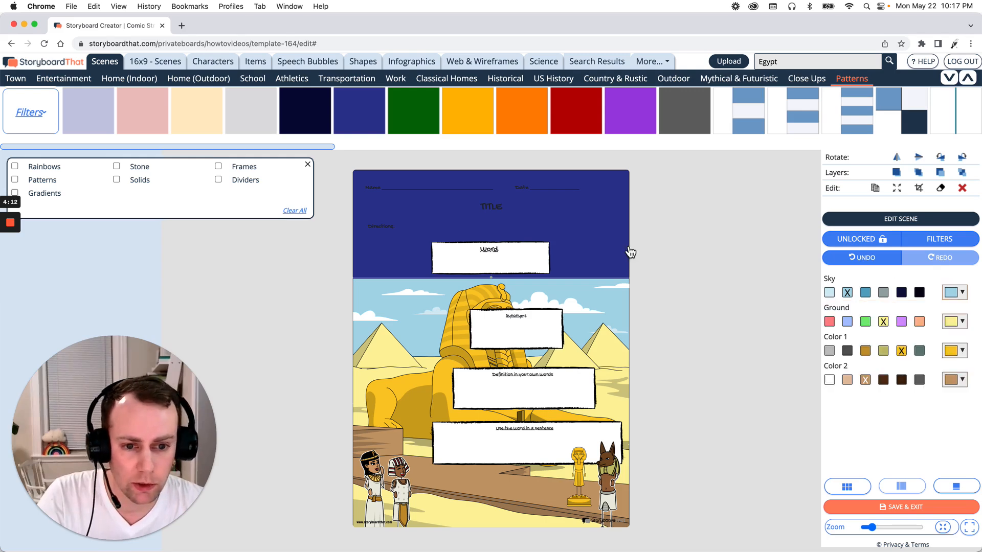
pyautogui.click(627, 250)
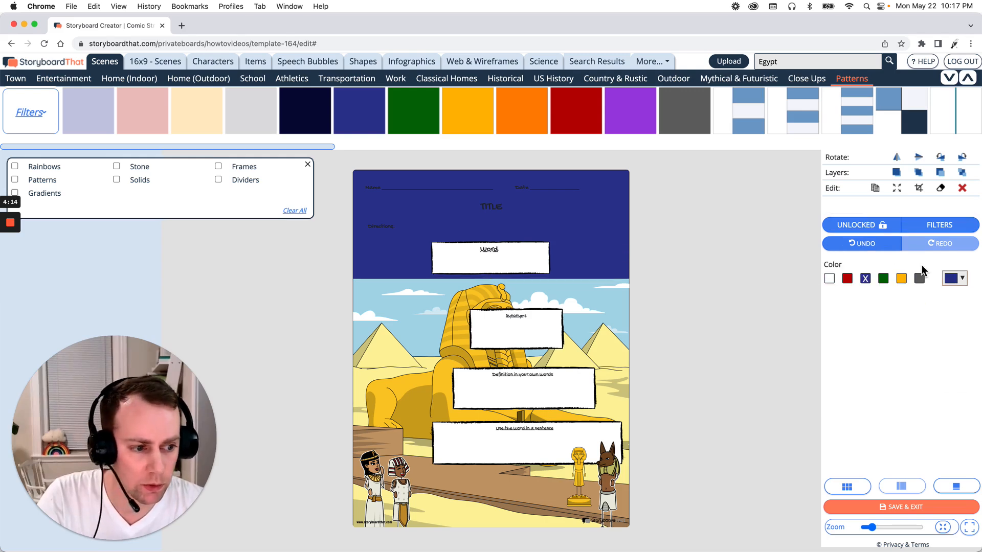
pyautogui.click(956, 285)
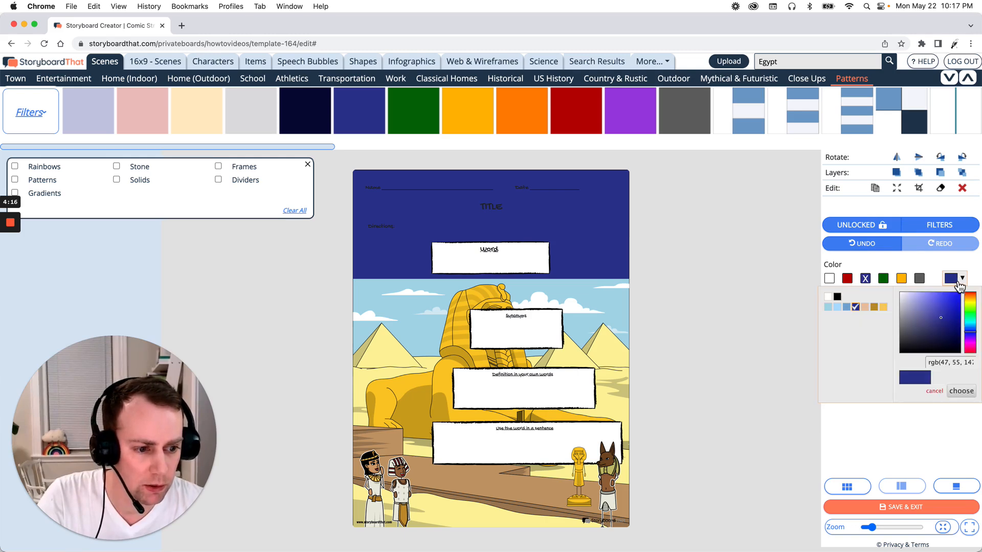
pyautogui.click(830, 307)
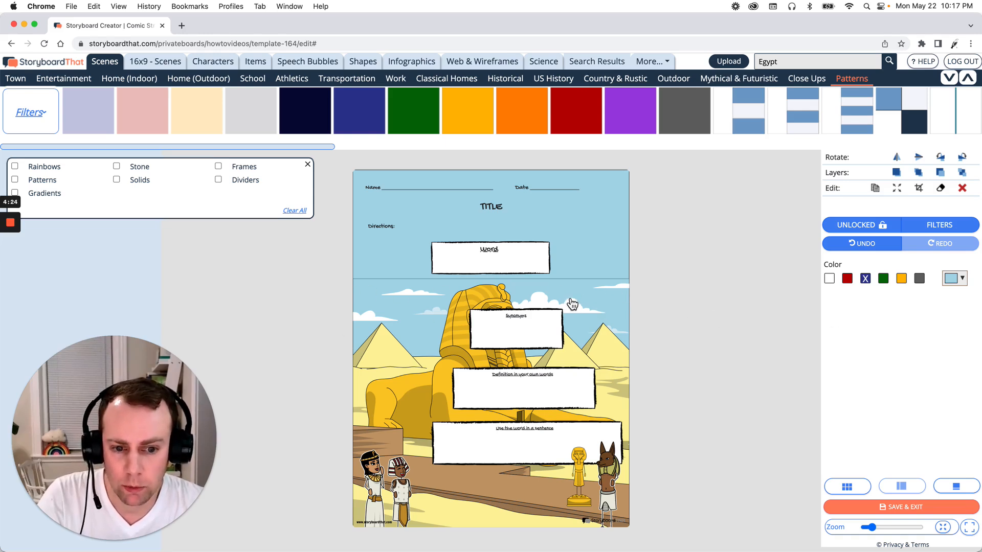
# - Crop the sphinx scene's upper edge slightly to remove the border line between its sky and the background
pyautogui.click(409, 313)
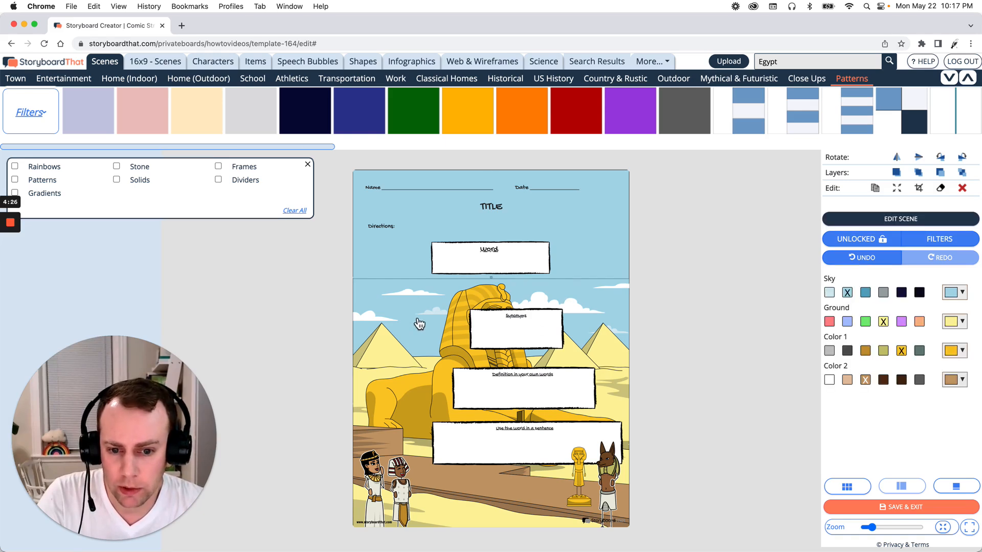
pyautogui.click(919, 188)
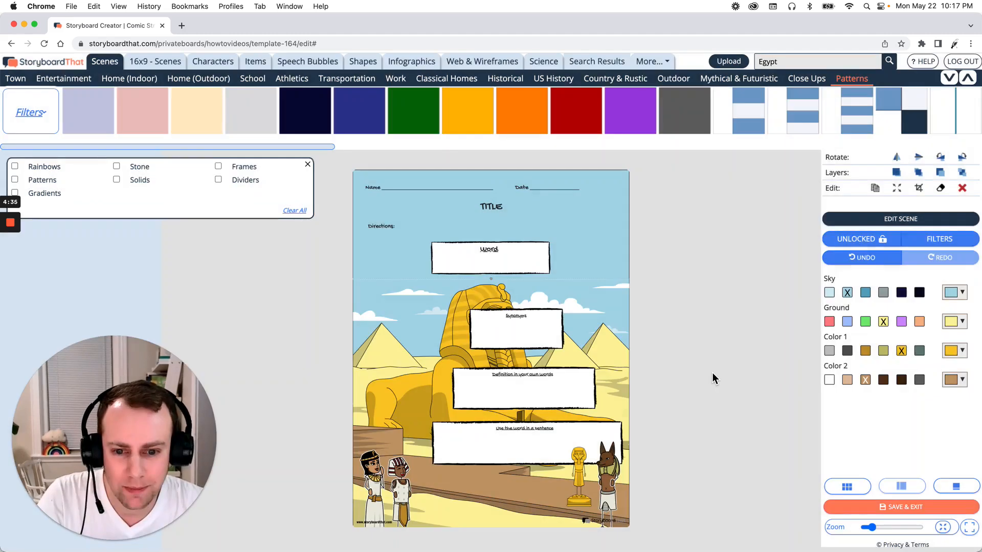
pyautogui.click(713, 374)
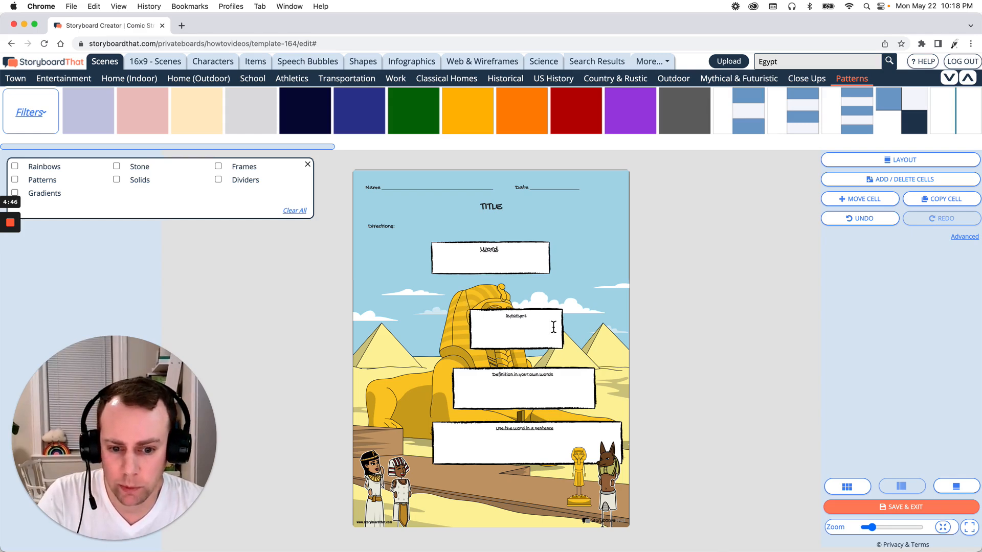
# - Move the Synonyms, Definition and Word boxes toward the page's right edge, clear of the sphinx's face
pyautogui.moveTo(560, 316); pyautogui.dragTo(588, 317)
pyautogui.moveTo(566, 377); pyautogui.dragTo(591, 373)
pyautogui.moveTo(543, 253); pyautogui.dragTo(574, 254)
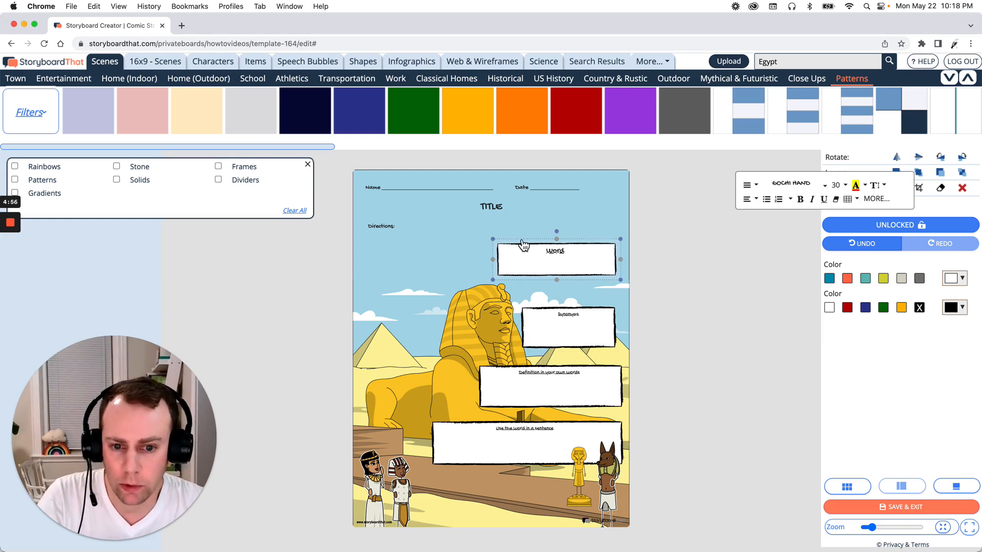
# - Replace the placeholder title text with "Words of Egypt"
pyautogui.click(497, 207)
pyautogui.doubleClick(499, 210)
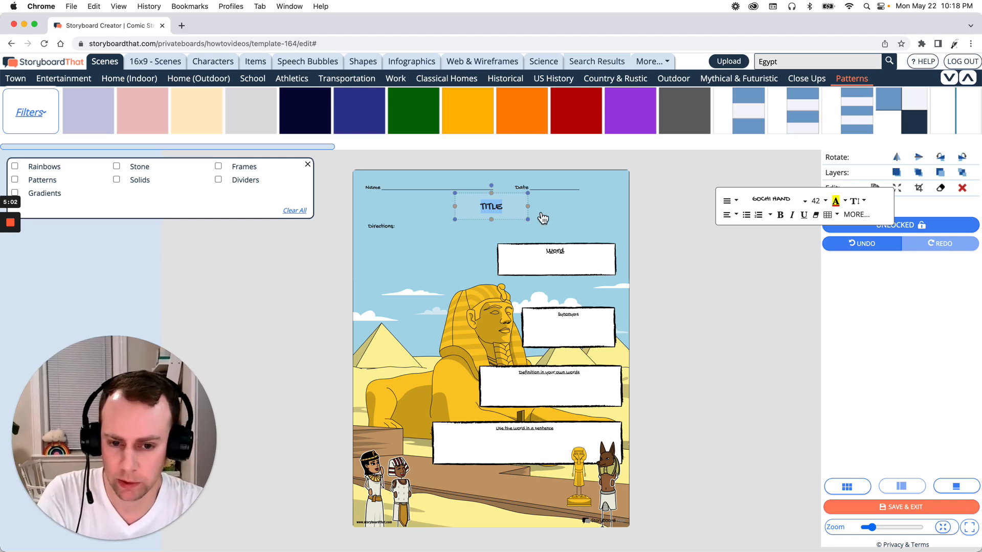
pyautogui.write('Word')
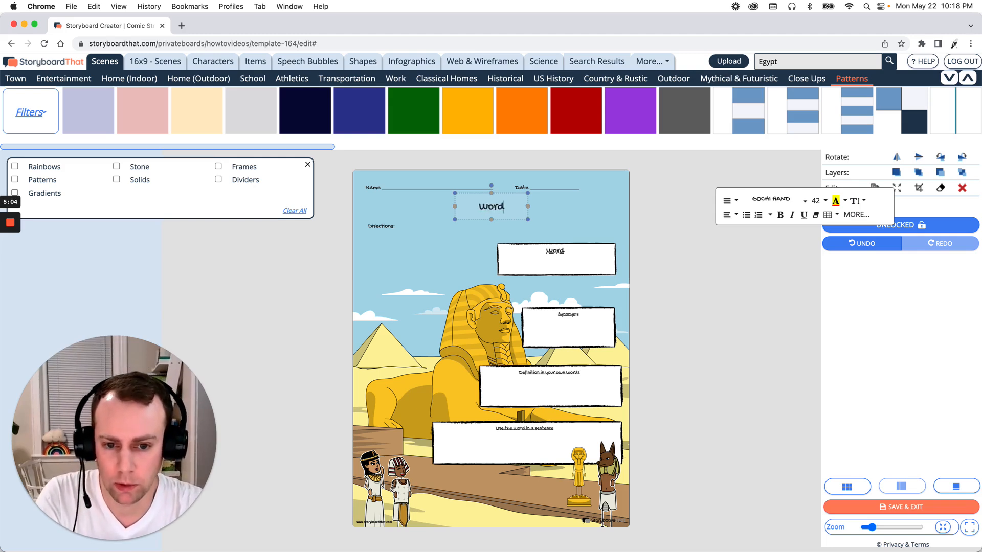
pyautogui.write('s of Egypt')
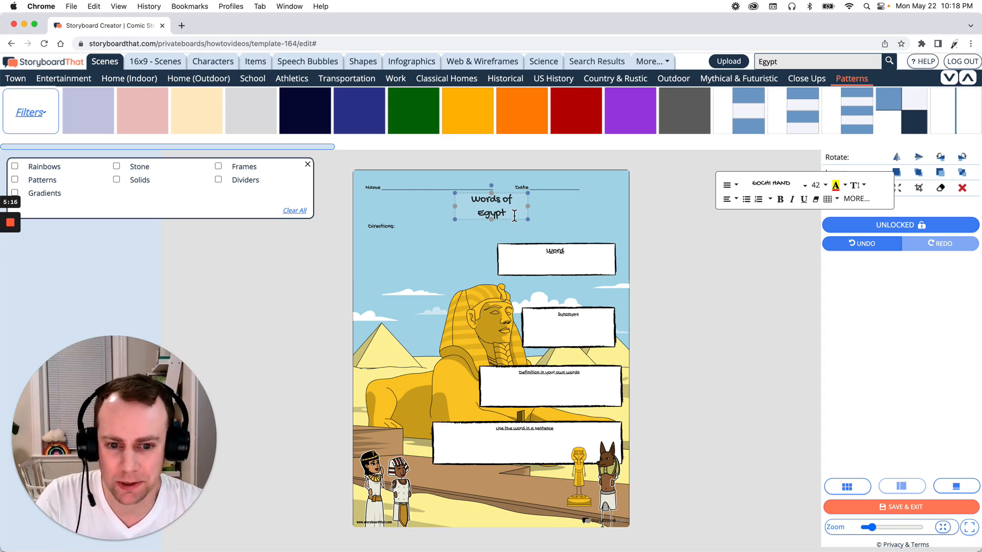
# - Change the font of the whole worksheet title to Suez One
pyautogui.moveTo(505, 214); pyautogui.dragTo(464, 204)
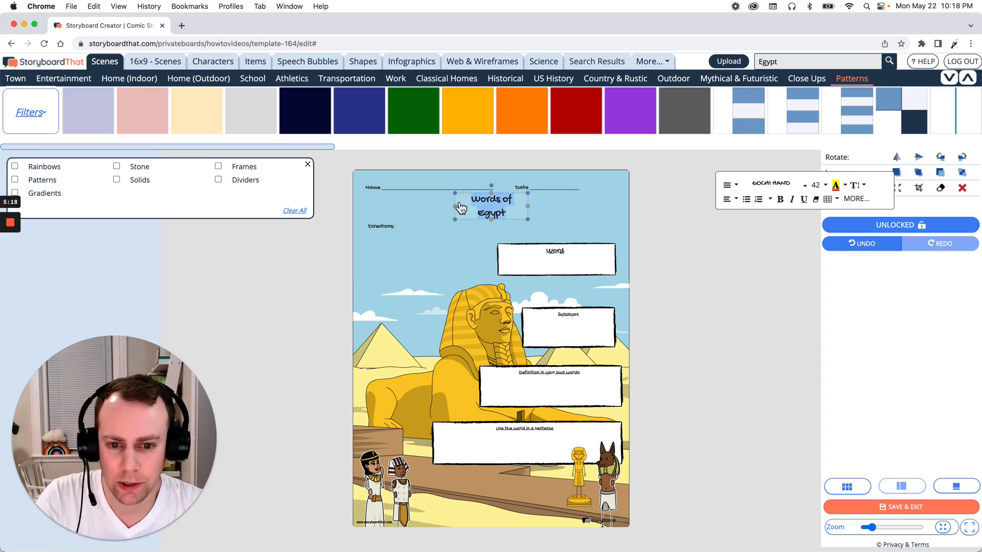
pyautogui.click(807, 187)
pyautogui.scroll(-8, 818, 225)
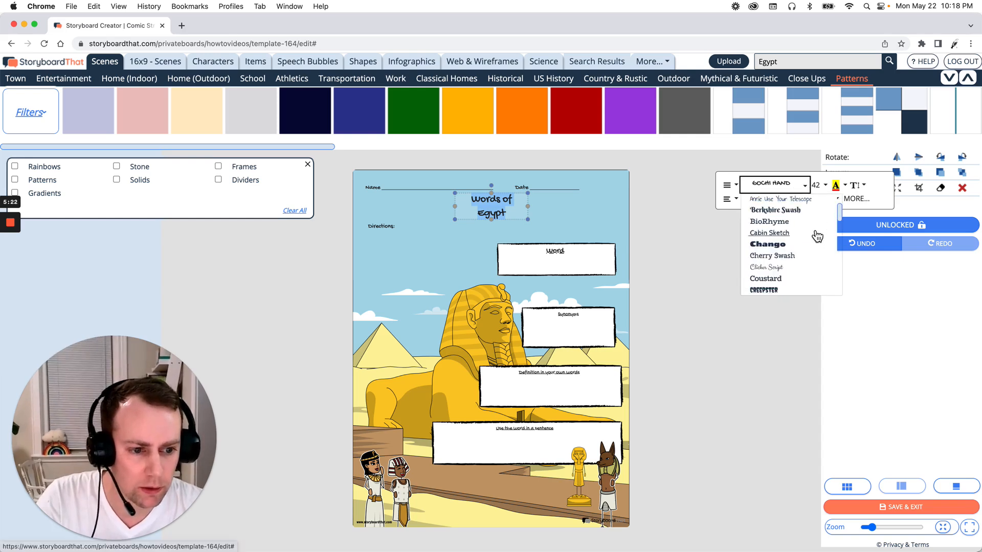
pyautogui.scroll(-5, 815, 235)
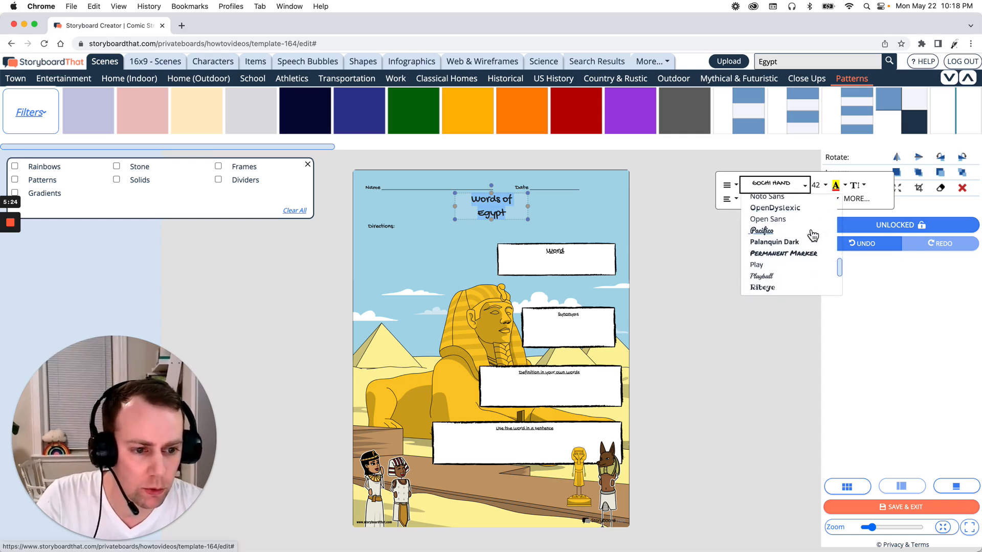
pyautogui.scroll(-5, 810, 238)
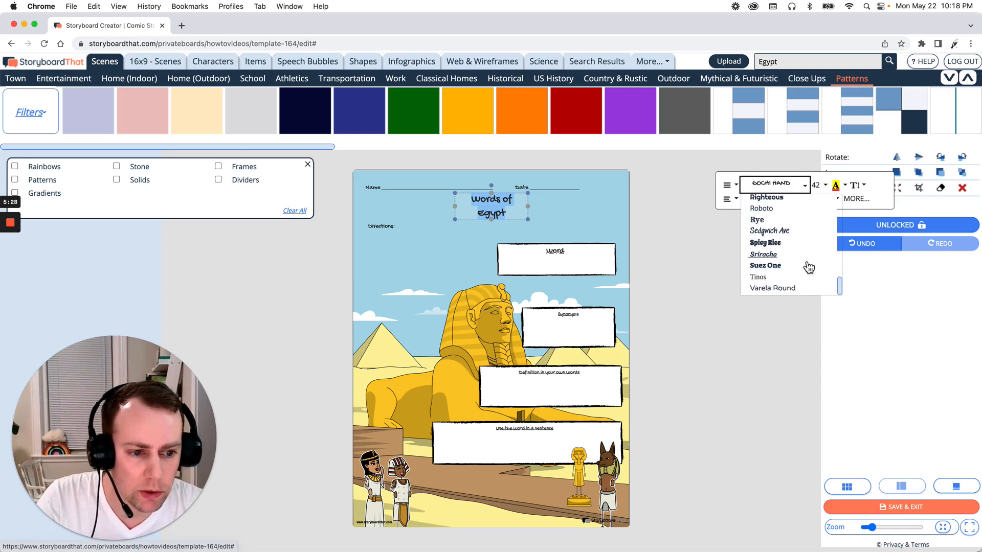
pyautogui.click(780, 266)
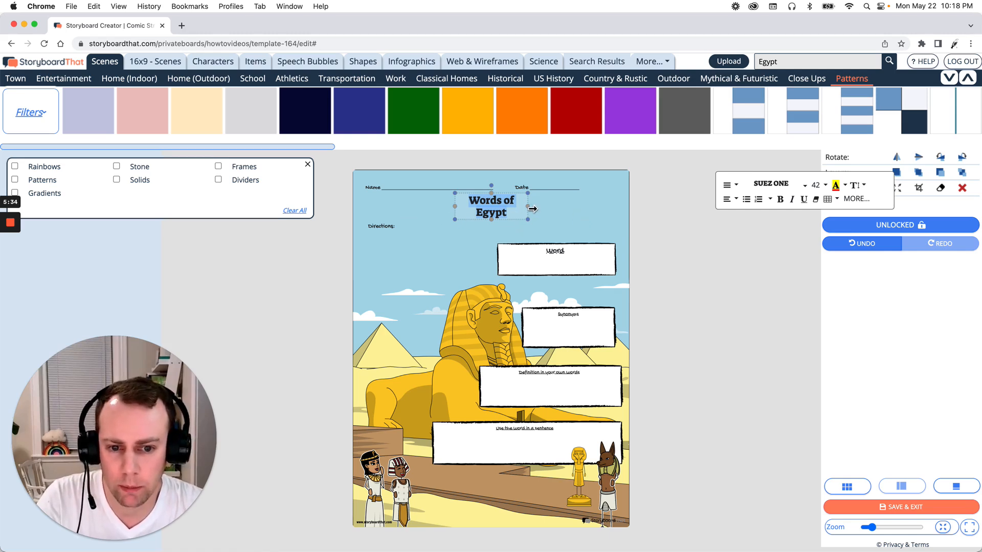
# - Widen the title's text box across the page, set its font size to 90, and close the scene filters
pyautogui.moveTo(533, 208); pyautogui.dragTo(619, 210)
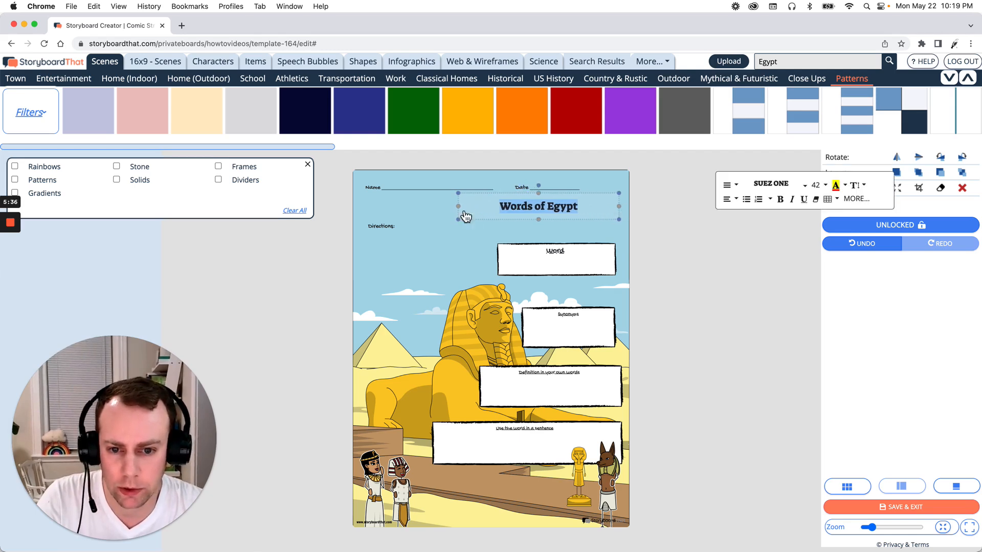
pyautogui.moveTo(459, 208); pyautogui.dragTo(361, 207)
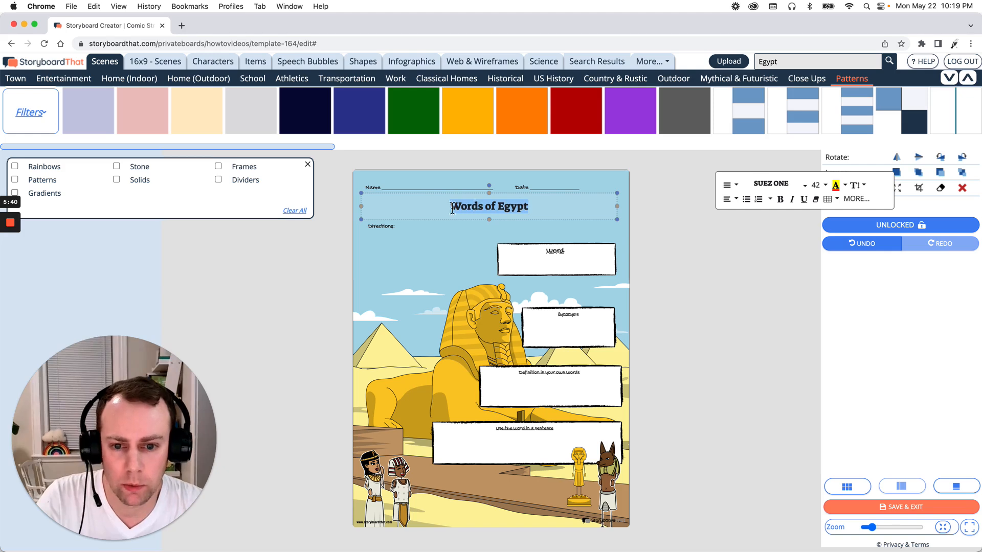
pyautogui.click(824, 186)
pyautogui.scroll(-4, 831, 228)
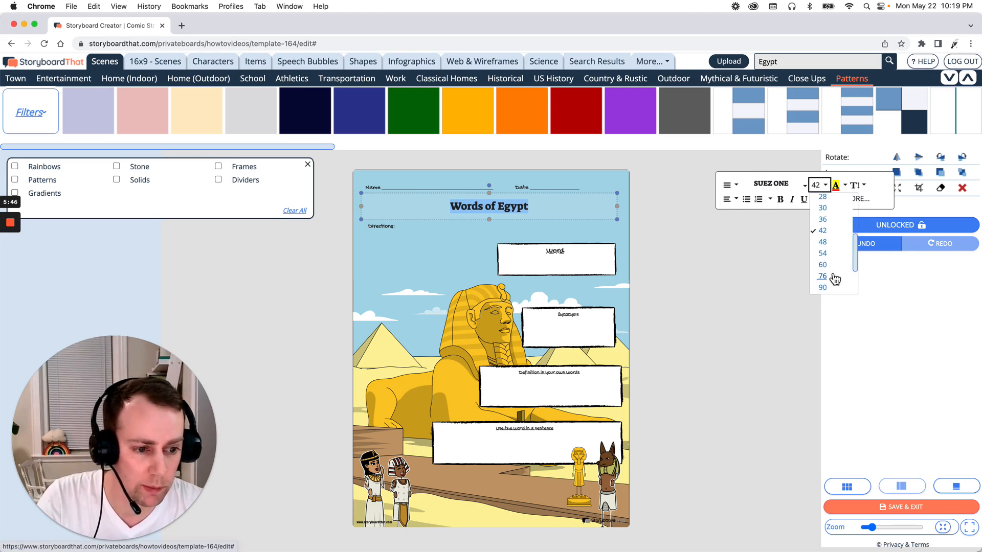
pyautogui.click(833, 277)
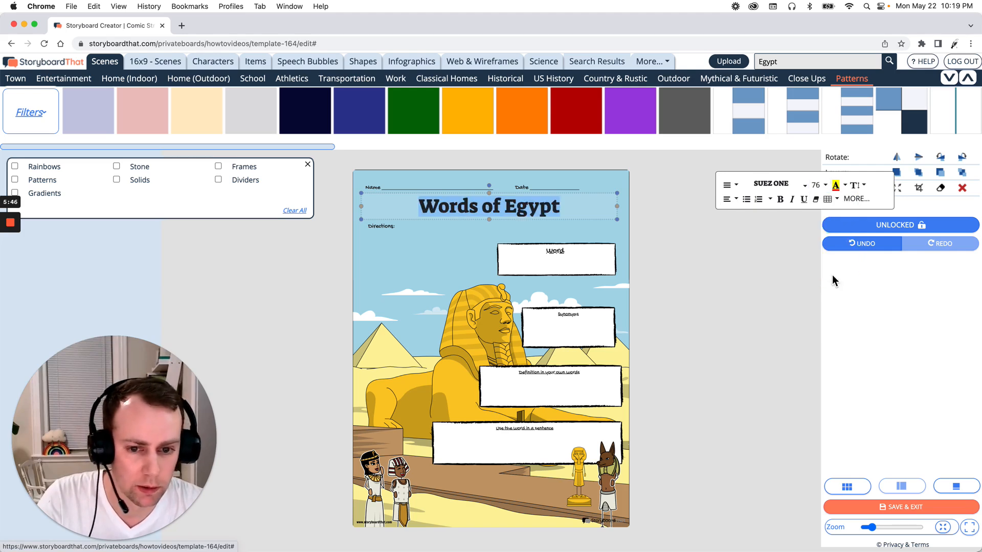
pyautogui.click(823, 186)
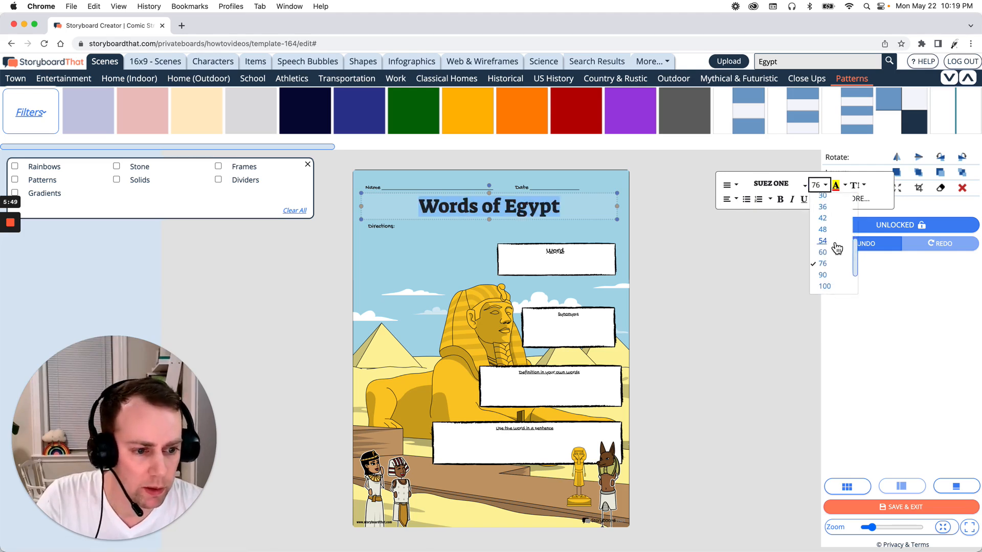
pyautogui.click(839, 276)
pyautogui.click(714, 266)
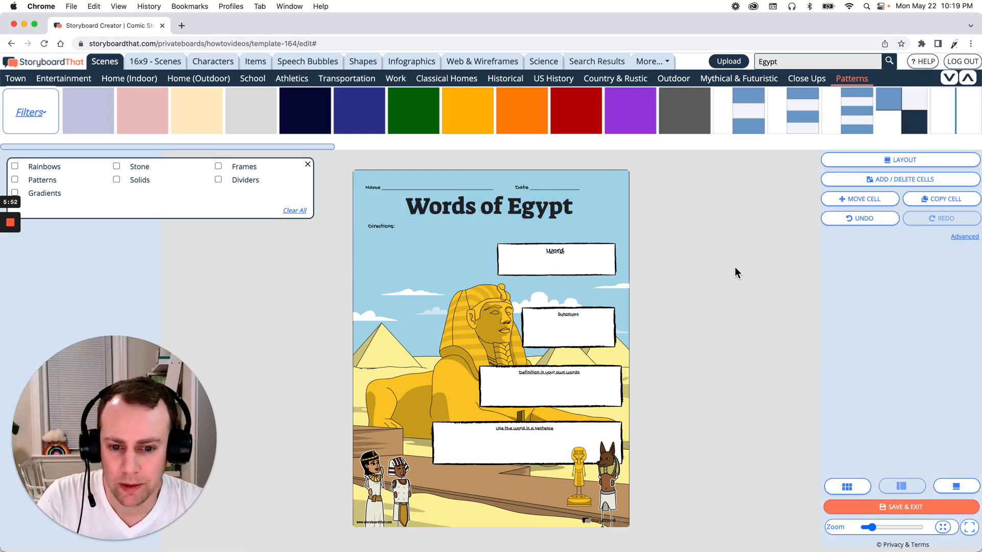
pyautogui.click(309, 165)
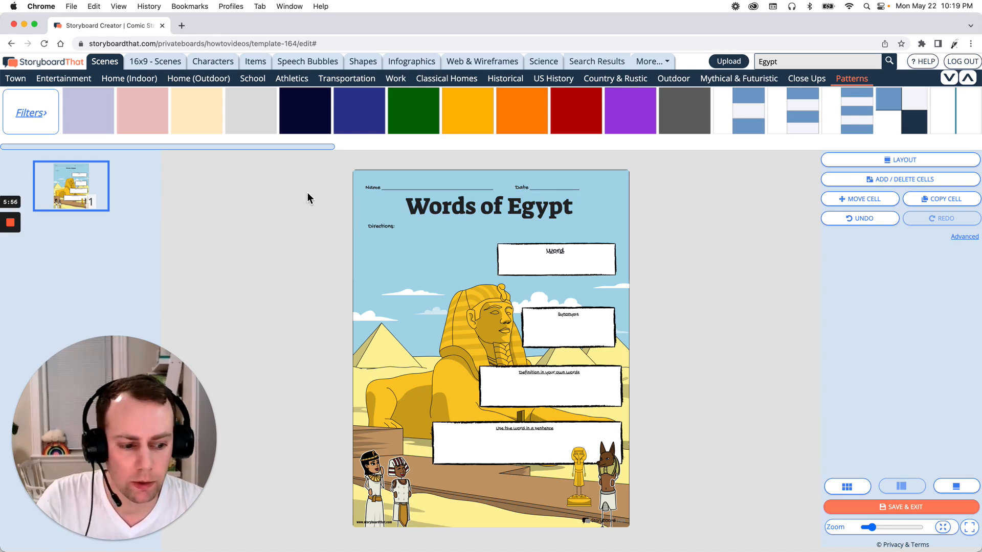